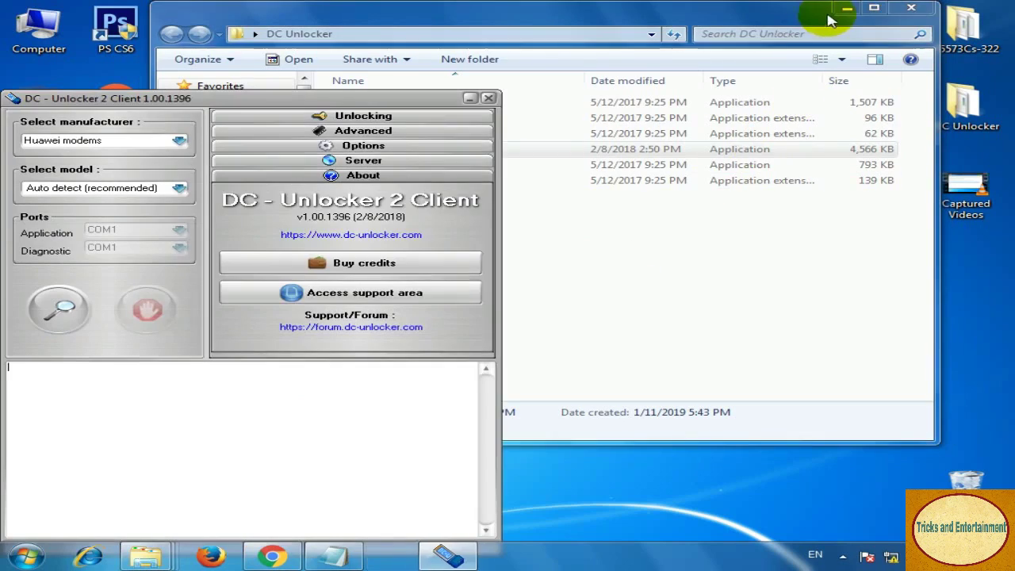
- Minimize the DC Unlocker folder, detect the connected Huawei modem with automatic model detection, and highlight its SIM lock status
click(845, 8)
drag(261, 99, 392, 59)
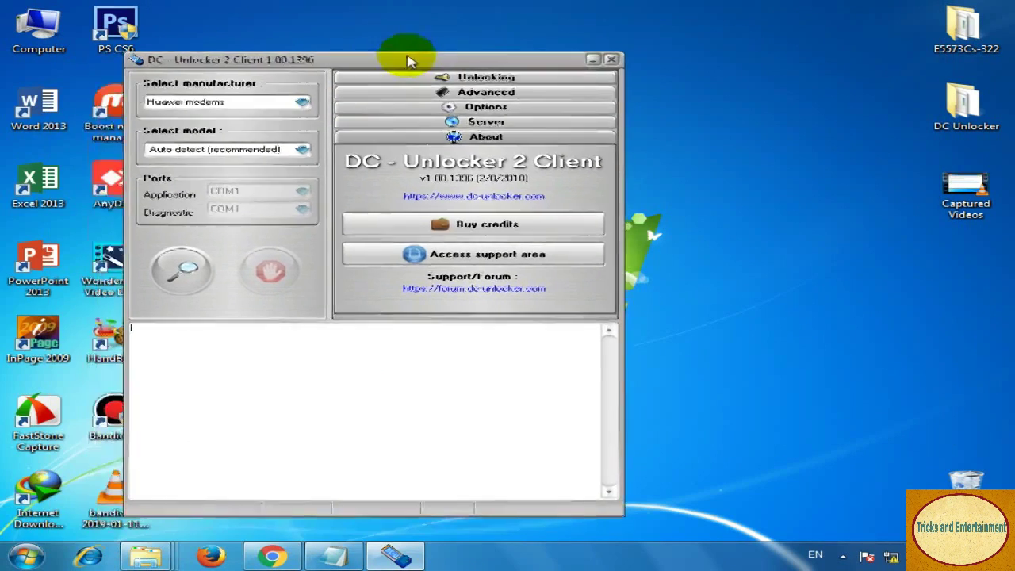
click(184, 269)
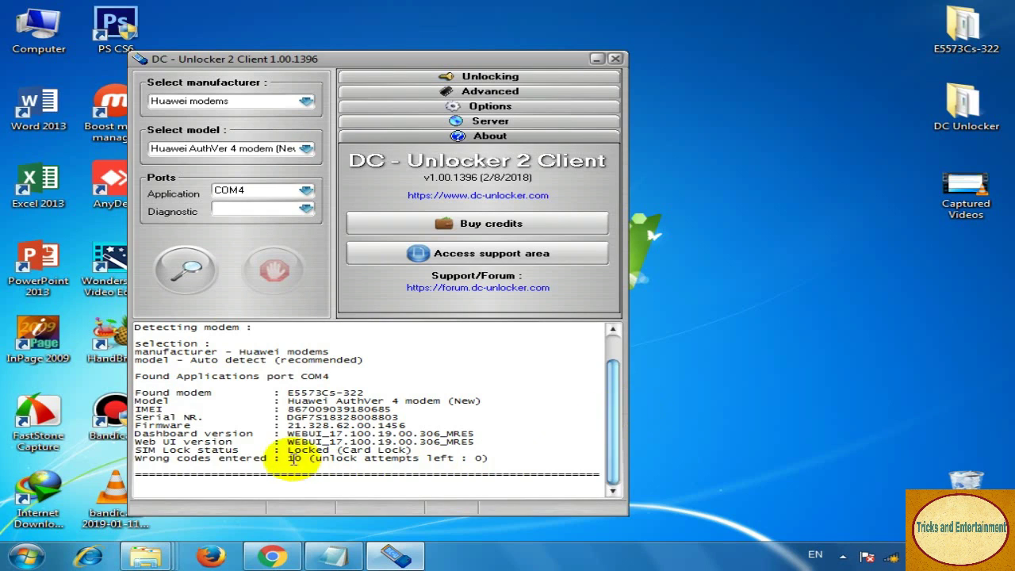
drag(288, 449, 413, 450)
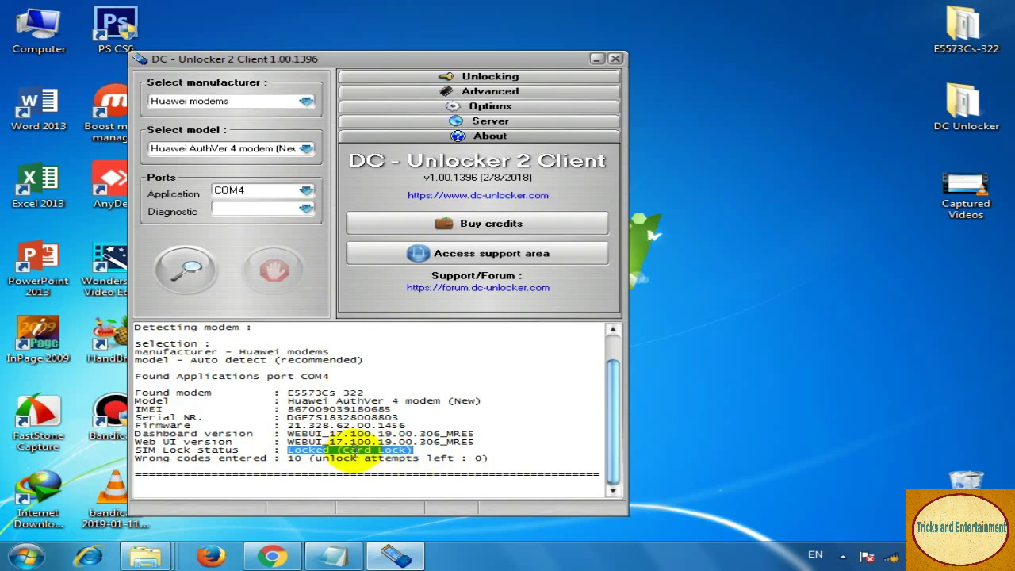
- Send the AT^godload command to the detected modem from the end of the output log
click(190, 486)
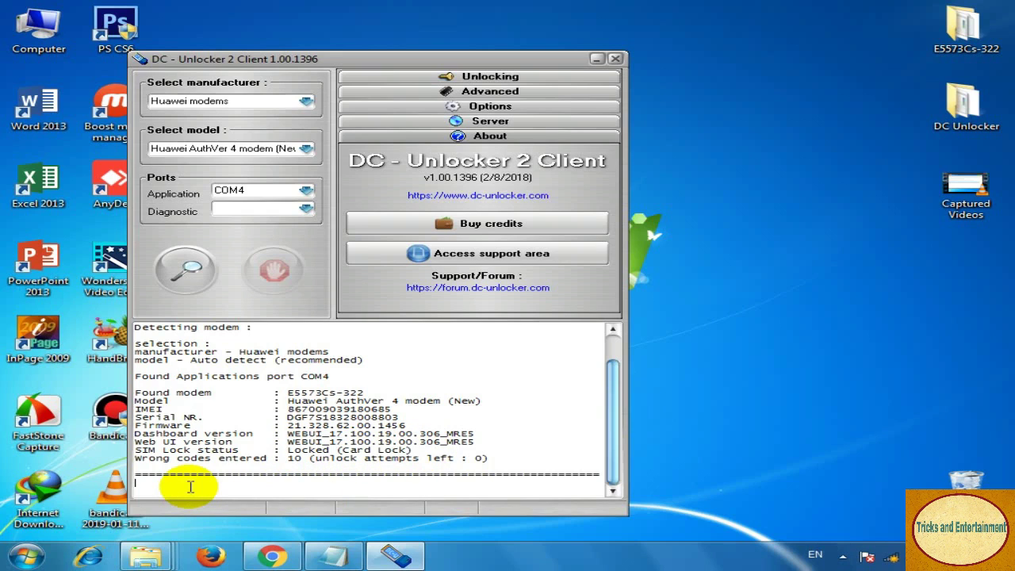
text(AT^)
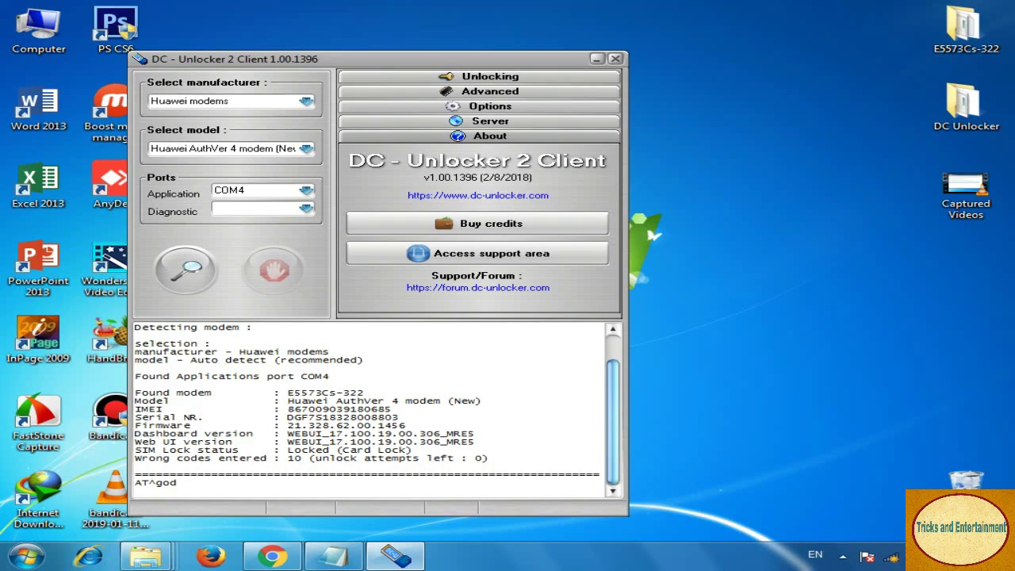
text(godload)
key(Return)
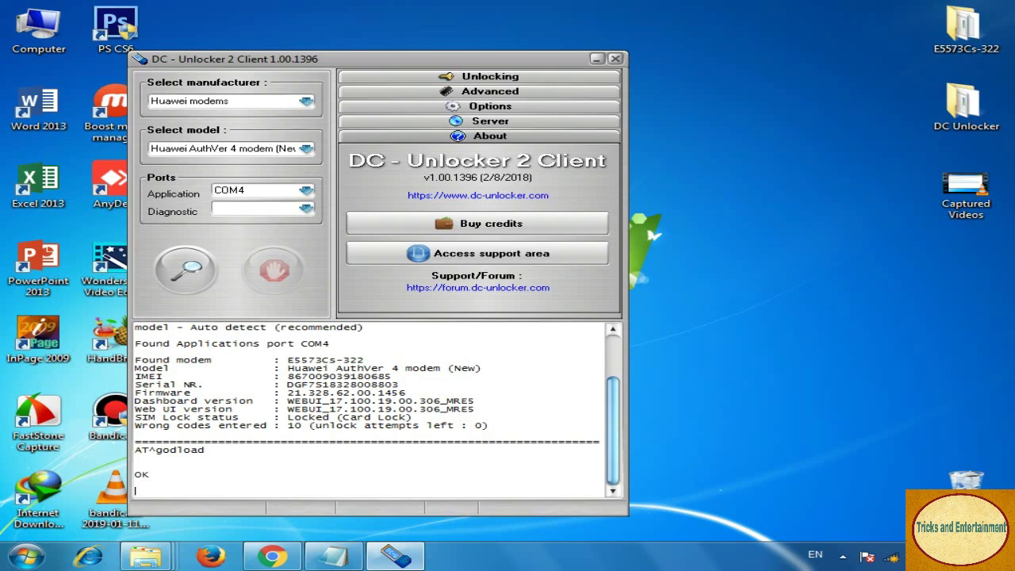
- Minimize the unlocker client and open the E5573Cs-322 folder from the desktop in a maximized window
click(597, 61)
double_click(963, 103)
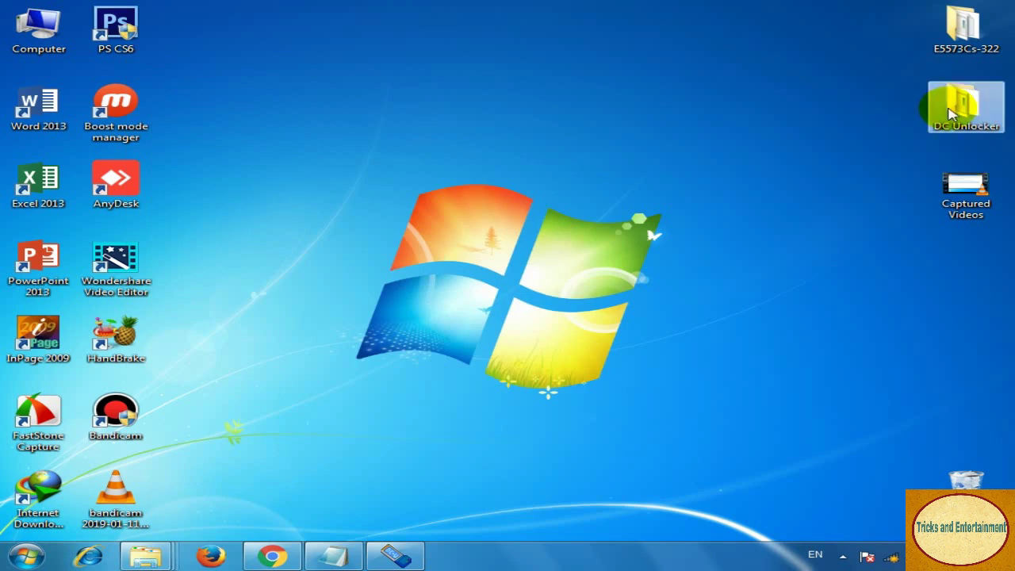
click(918, 11)
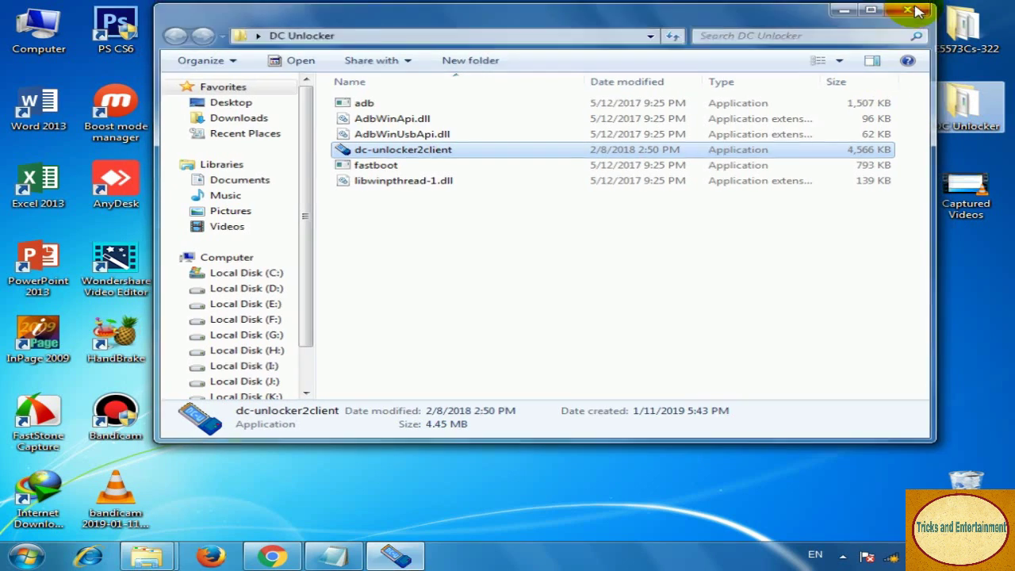
double_click(963, 28)
click(873, 10)
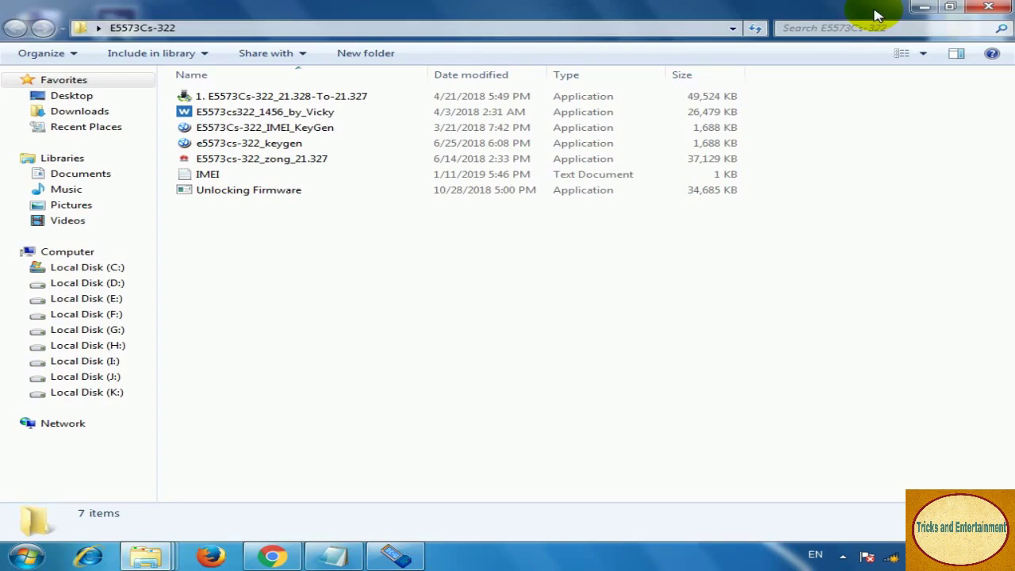
- Run the 1. E5573Cs-322_21.328-To-21.327 updater and complete its firmware update wizard
double_click(306, 96)
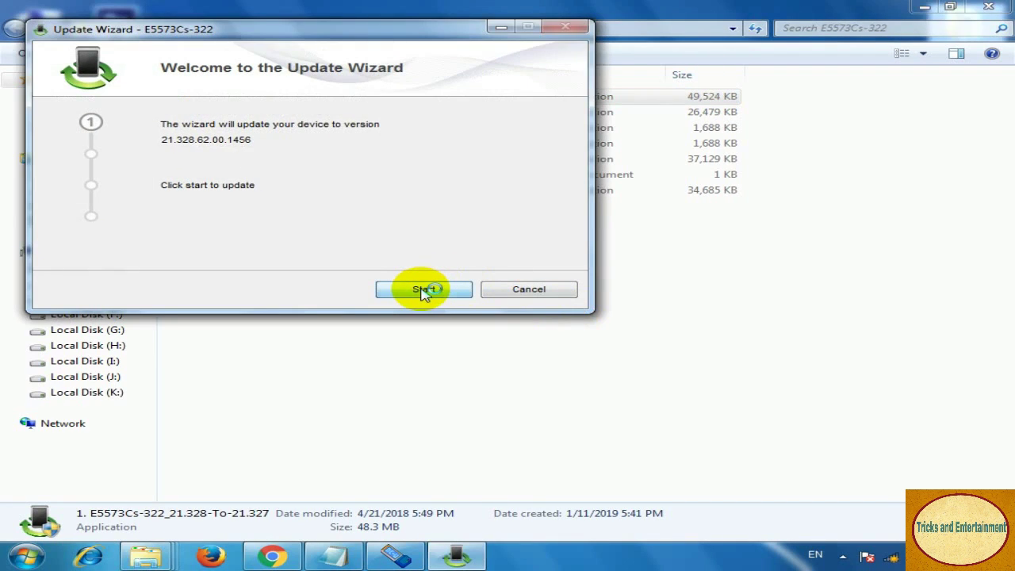
click(423, 290)
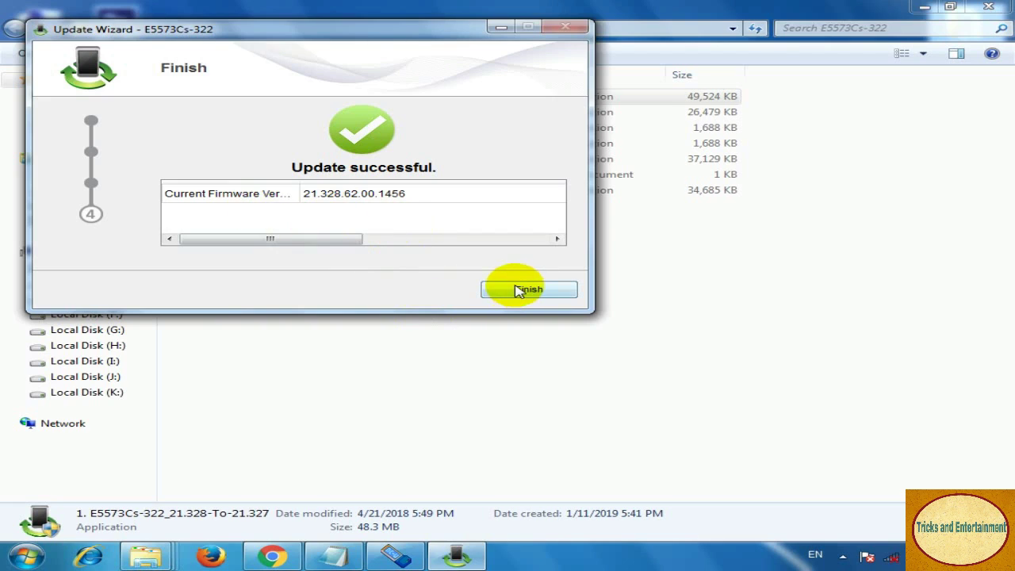
click(517, 289)
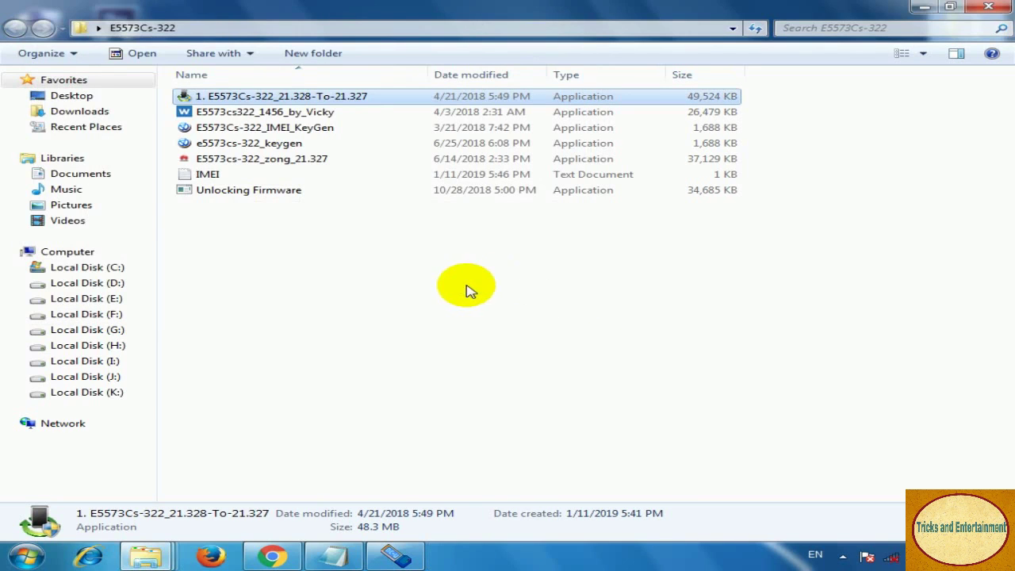
- Switch back to DC Unlocker and repeat the Huawei modem detection after the firmware update
click(394, 557)
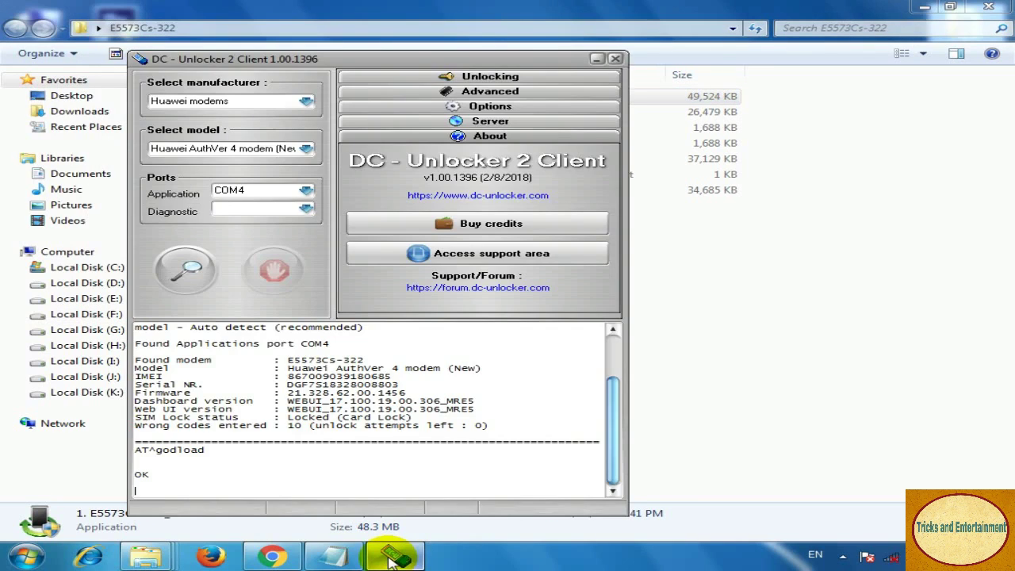
click(185, 269)
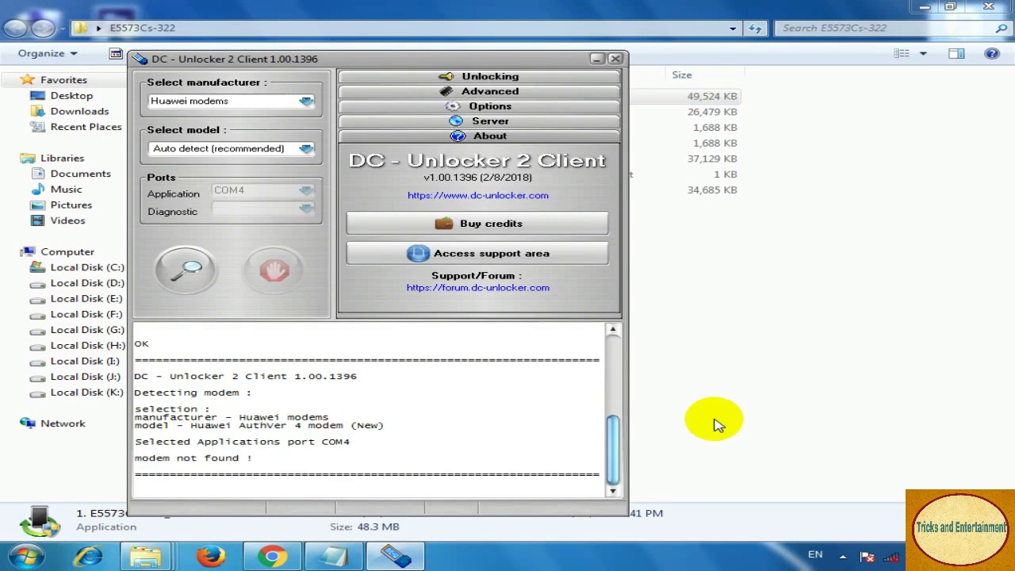
click(185, 270)
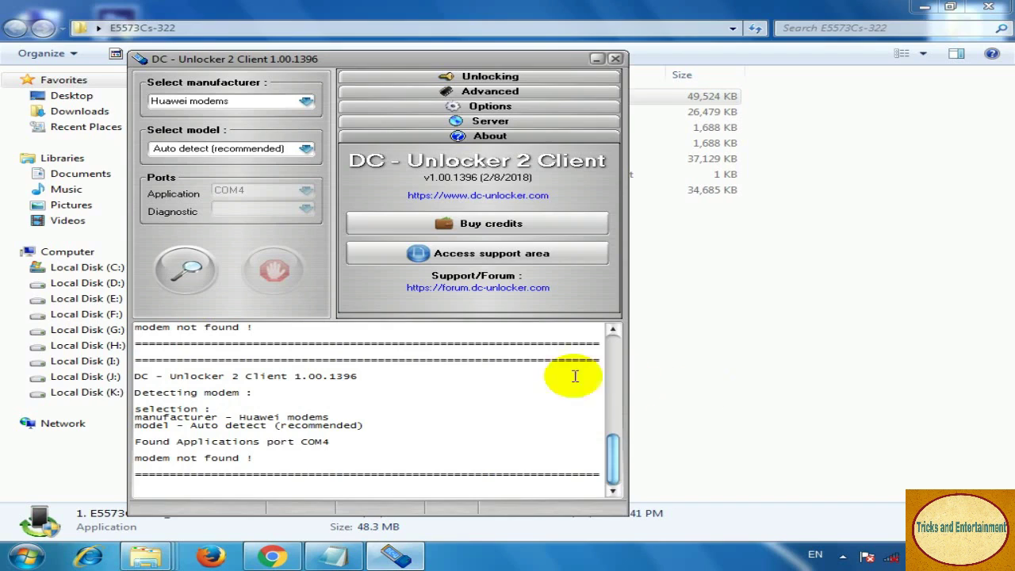
click(179, 265)
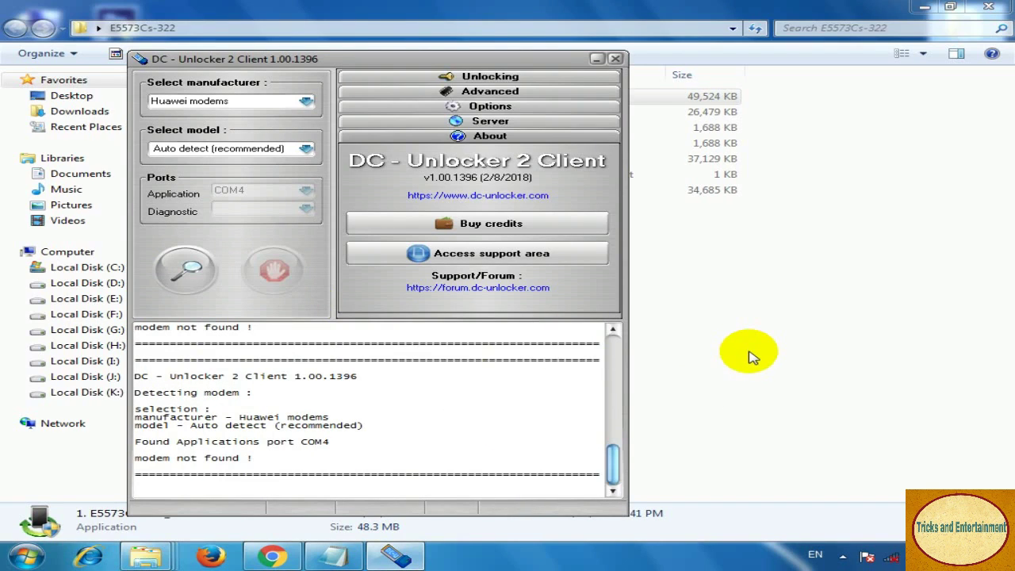
click(182, 274)
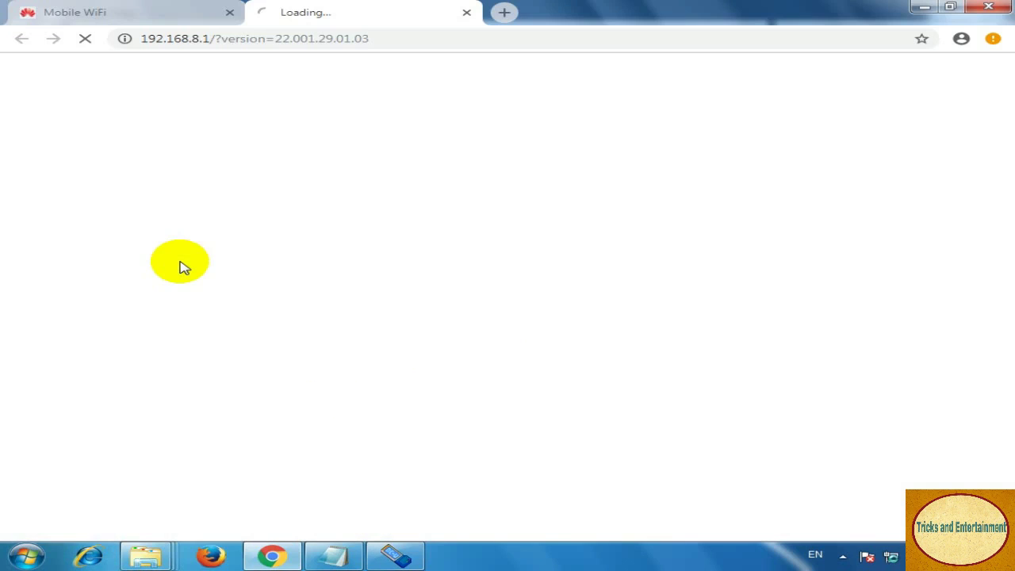
- Close the extra Mobile WiFi tab in Chrome and cancel the device page's login prompt
click(230, 13)
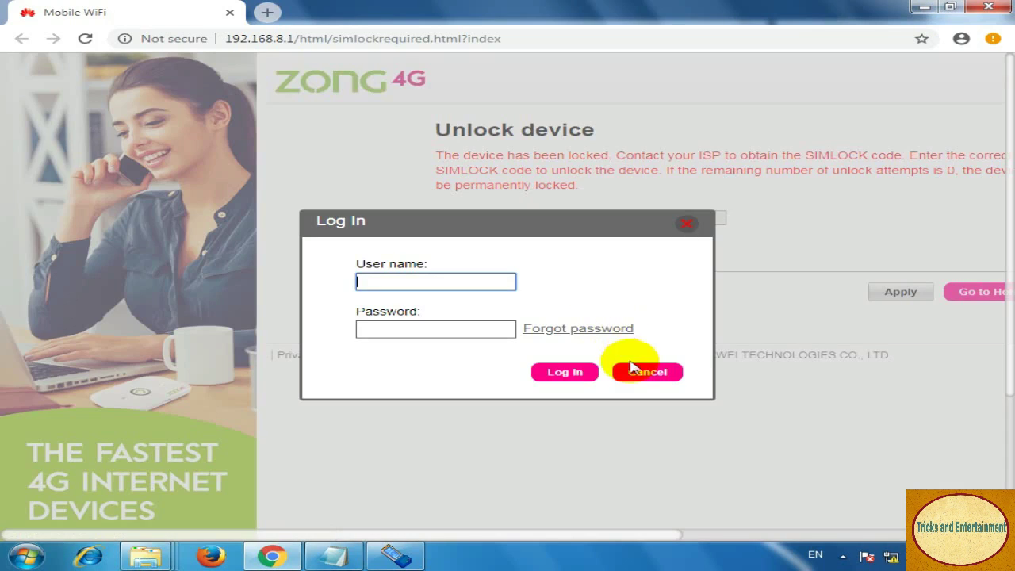
click(640, 374)
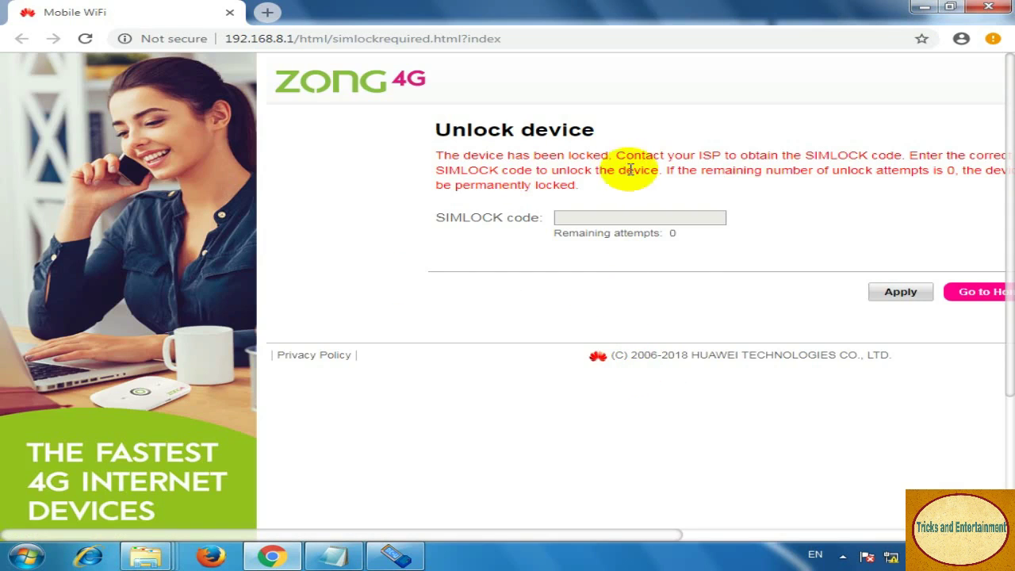
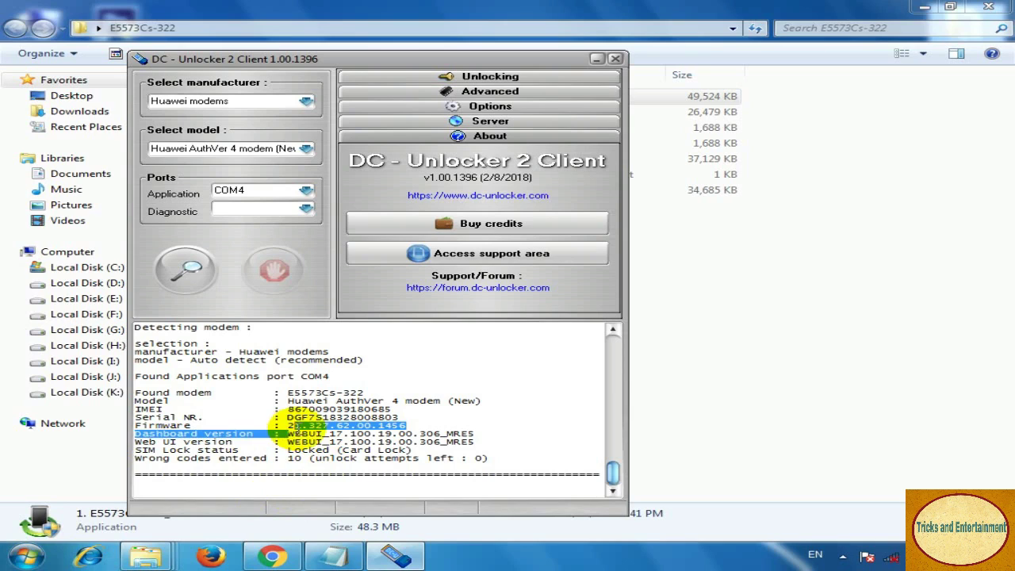
- Highlight the modem's firmware version in the DC Unlocker log, and send the at^godload command to the modem
drag(287, 427, 419, 426)
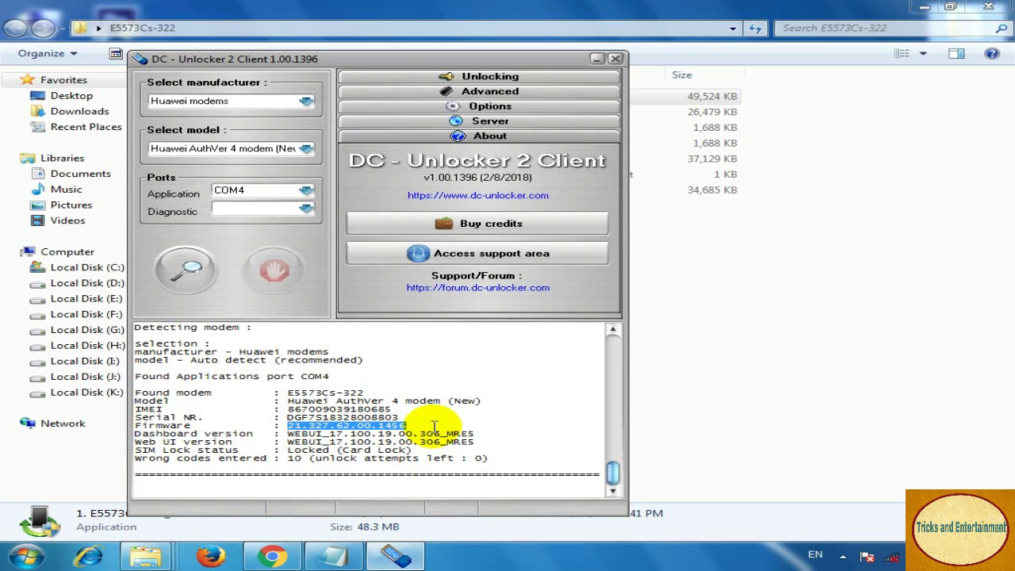
click(432, 428)
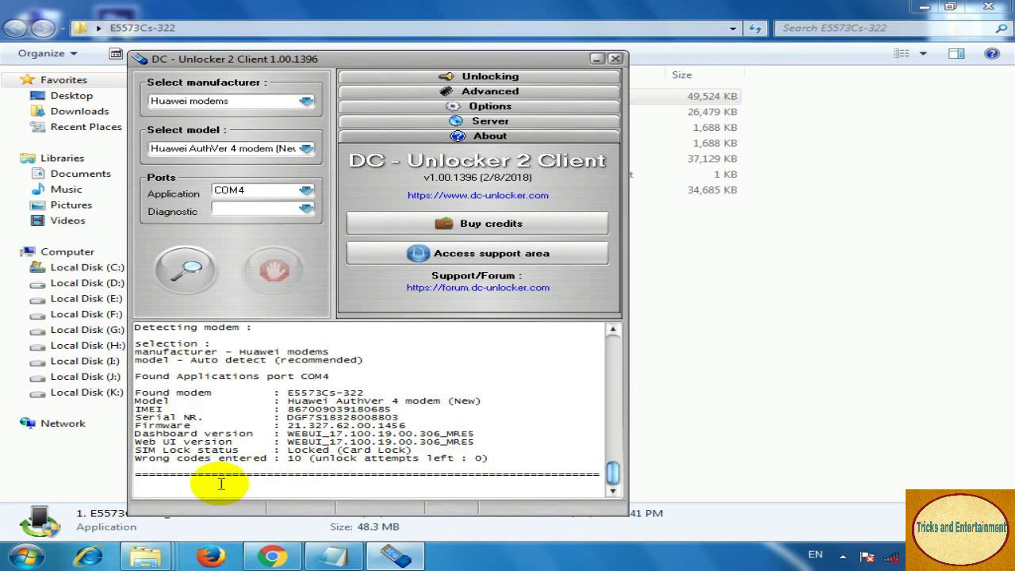
text(at^)
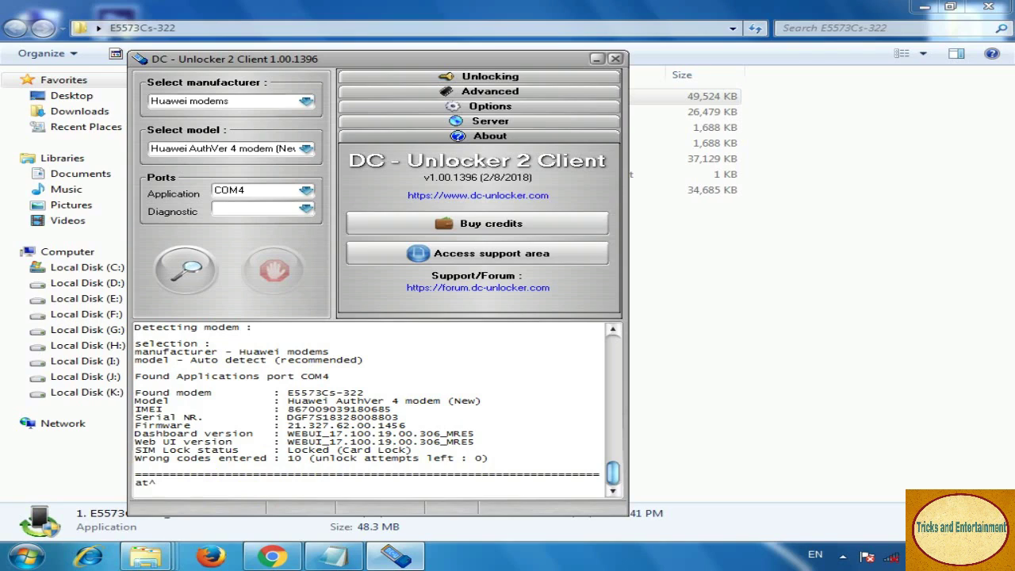
text(godload)
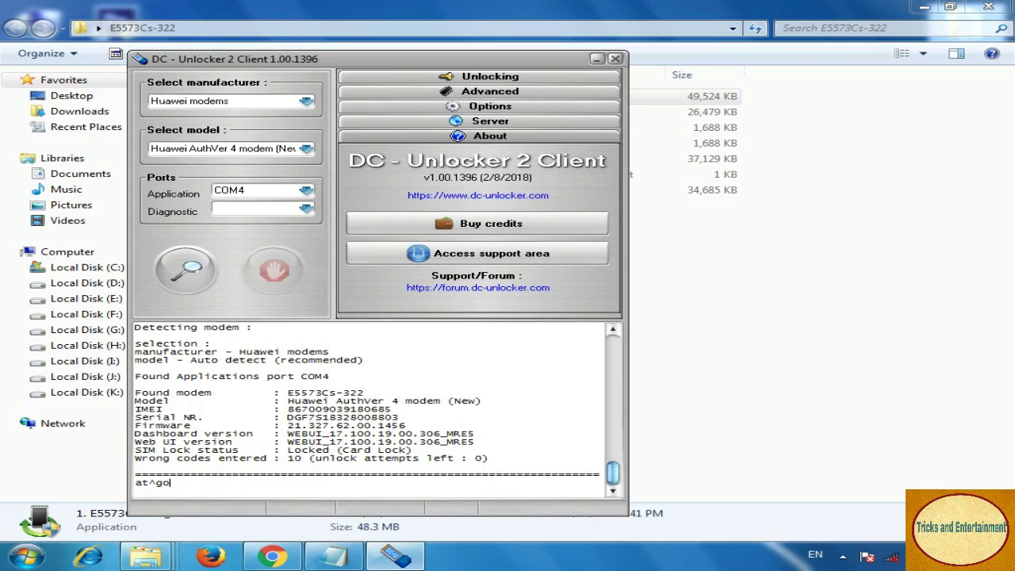
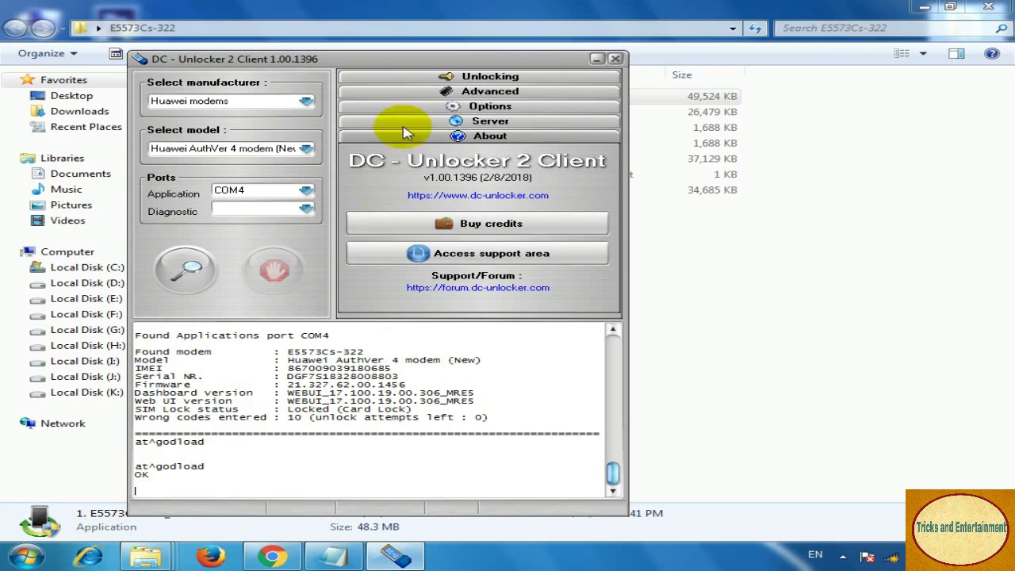
- Minimize DC Unlocker and run the E5573cs322_1456 firmware application from the E5573Cs-322 folder
click(595, 60)
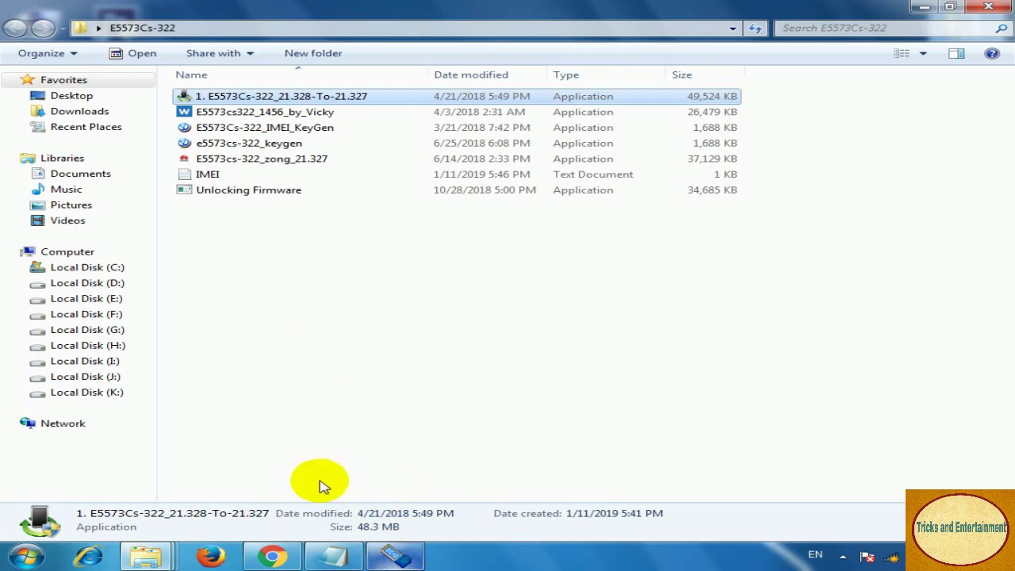
click(212, 113)
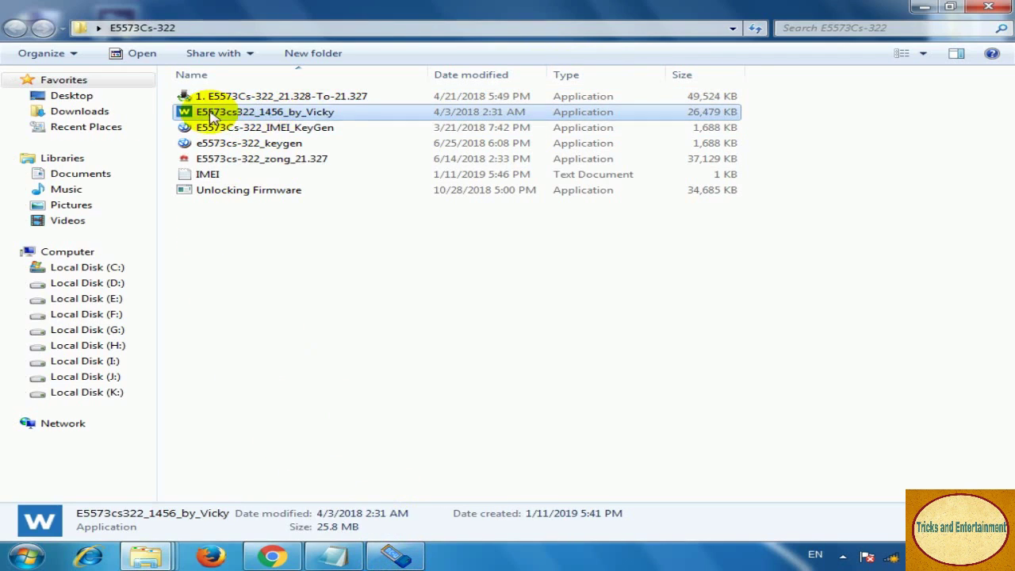
double_click(277, 117)
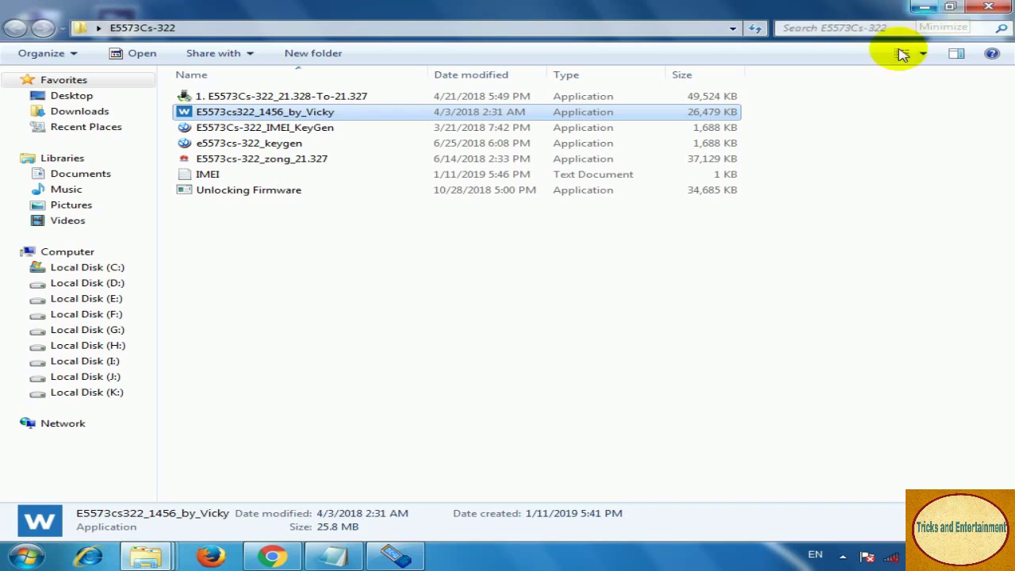
- Bring DC Unlocker back and detect the modem again after running the E5573cs322_1456 firmware application
click(396, 557)
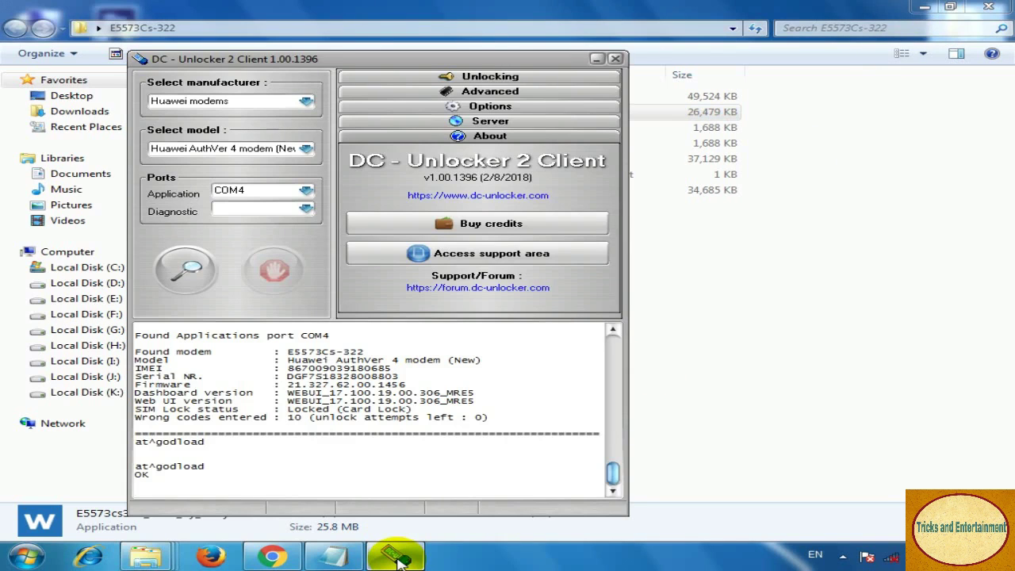
click(176, 273)
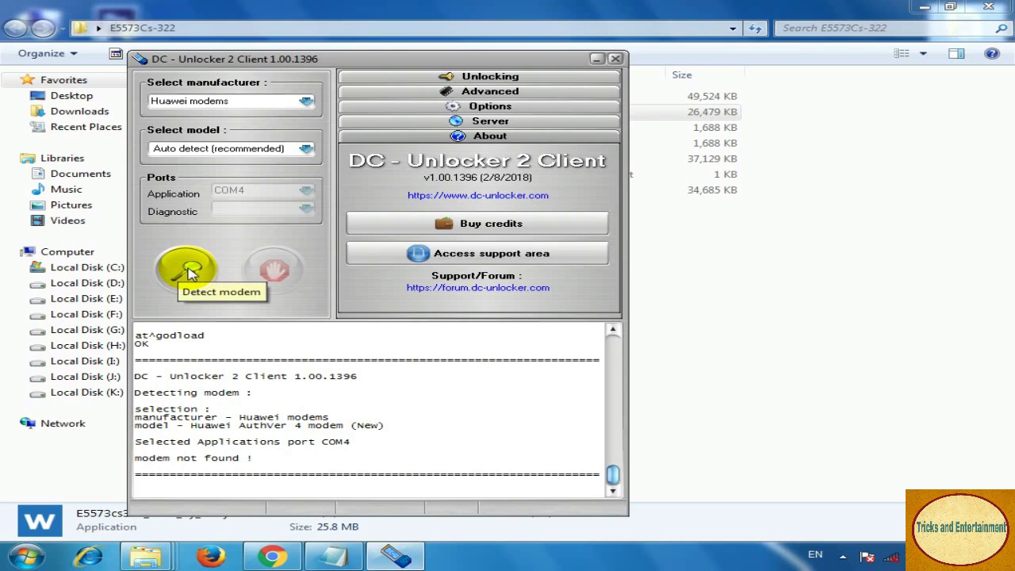
click(190, 272)
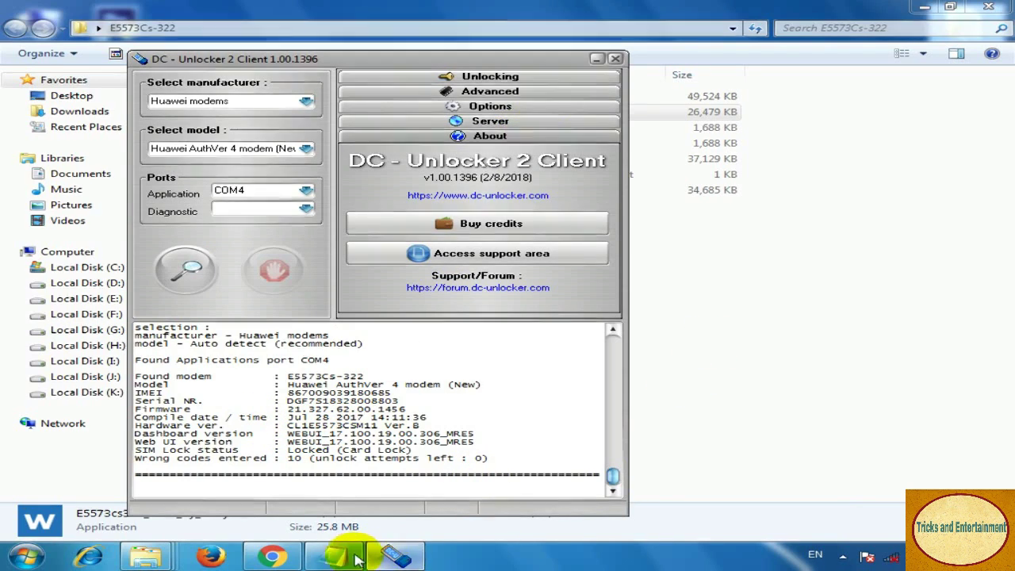
- Switch to the IMEI file in Notepad and copy the complete AT^NVWREX command without its "Command:" label
click(321, 555)
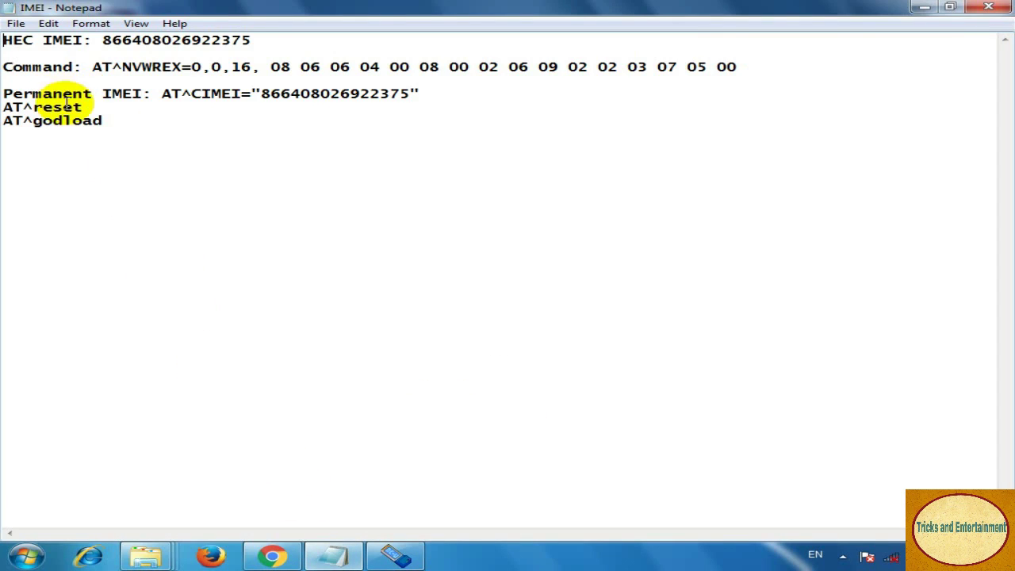
drag(92, 68, 482, 79)
click(492, 100)
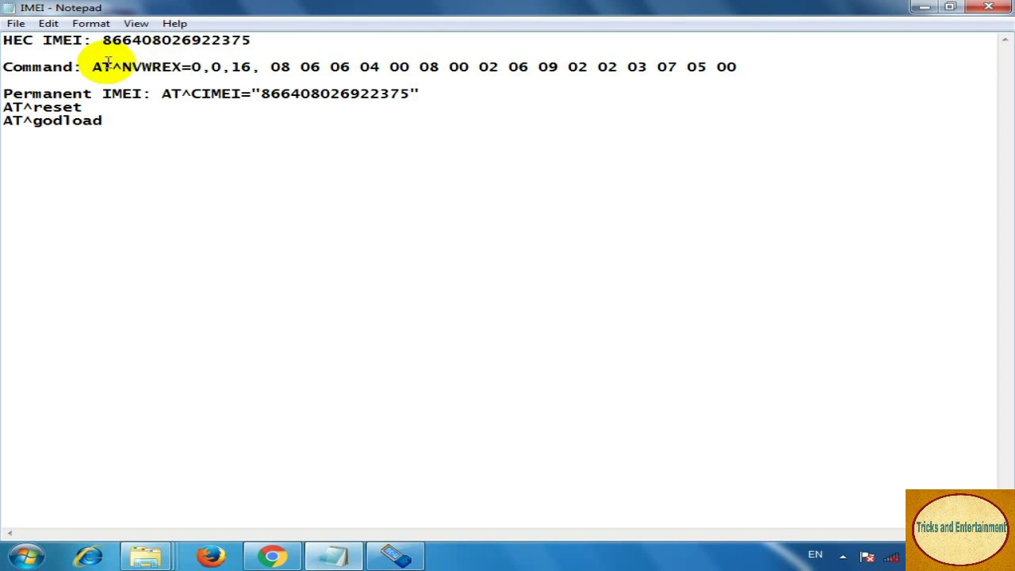
drag(93, 67, 736, 67)
right_click(701, 66)
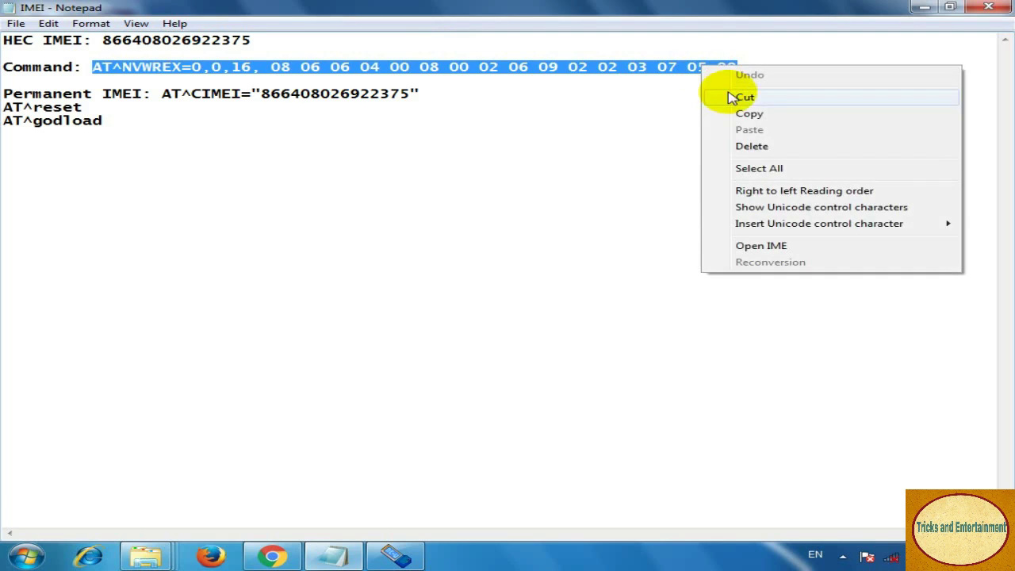
click(745, 117)
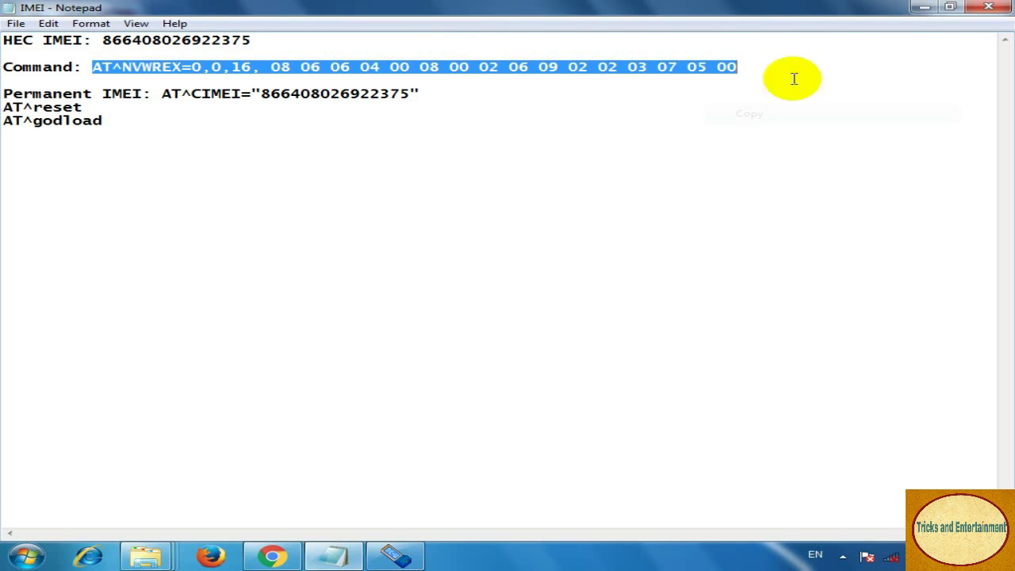
- Send the copied AT^NVWREX command to the modem in DC Unlocker, and copy the complete AT^CIMEI command from the IMEI file in Notepad
click(922, 7)
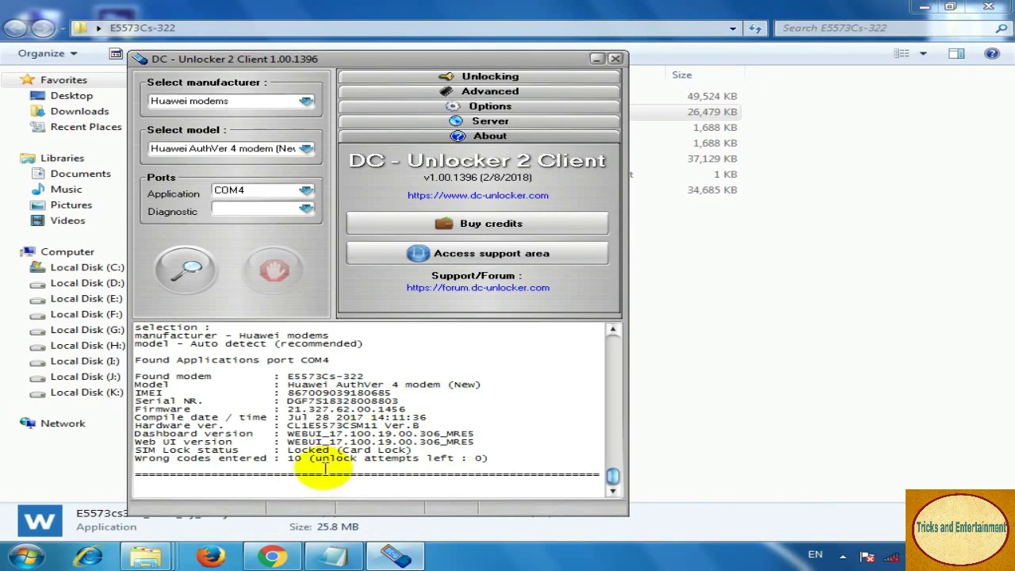
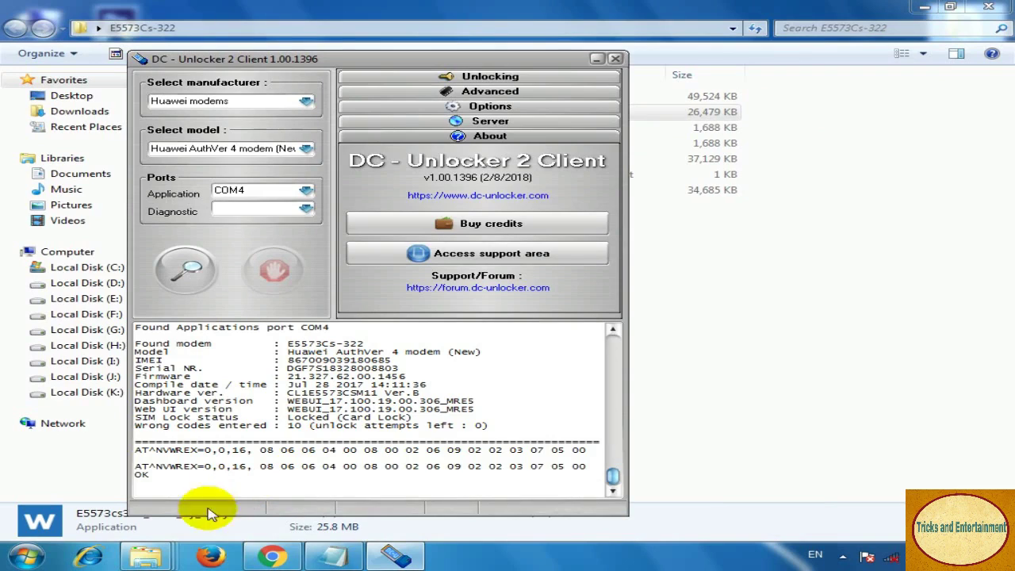
click(334, 560)
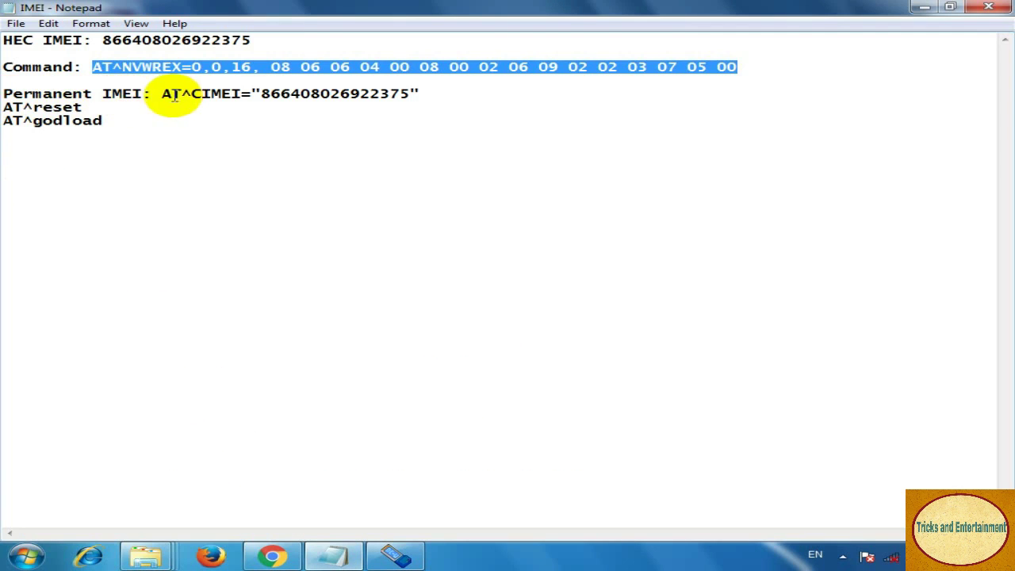
drag(101, 93, 419, 94)
drag(162, 93, 407, 94)
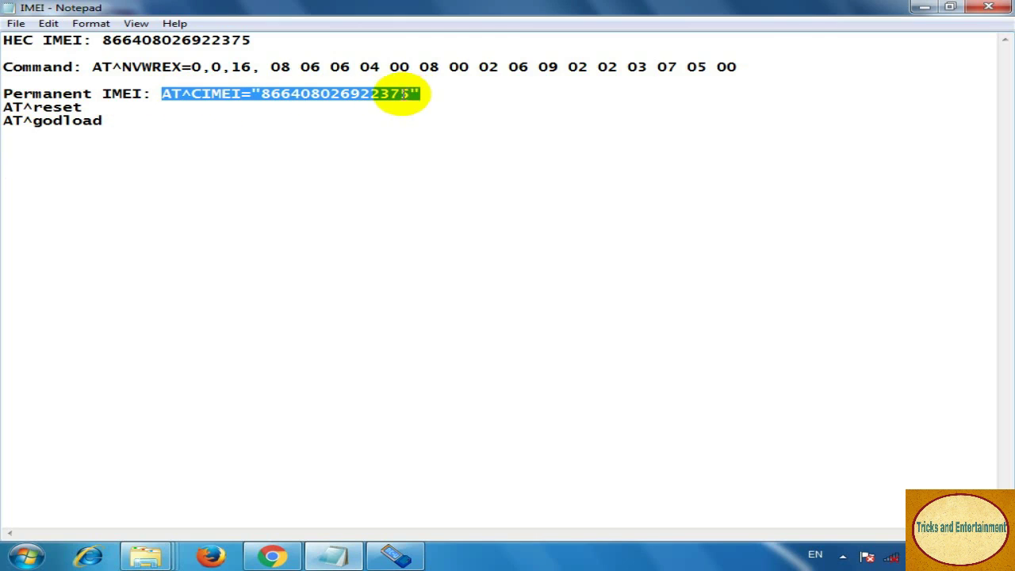
right_click(404, 95)
click(448, 142)
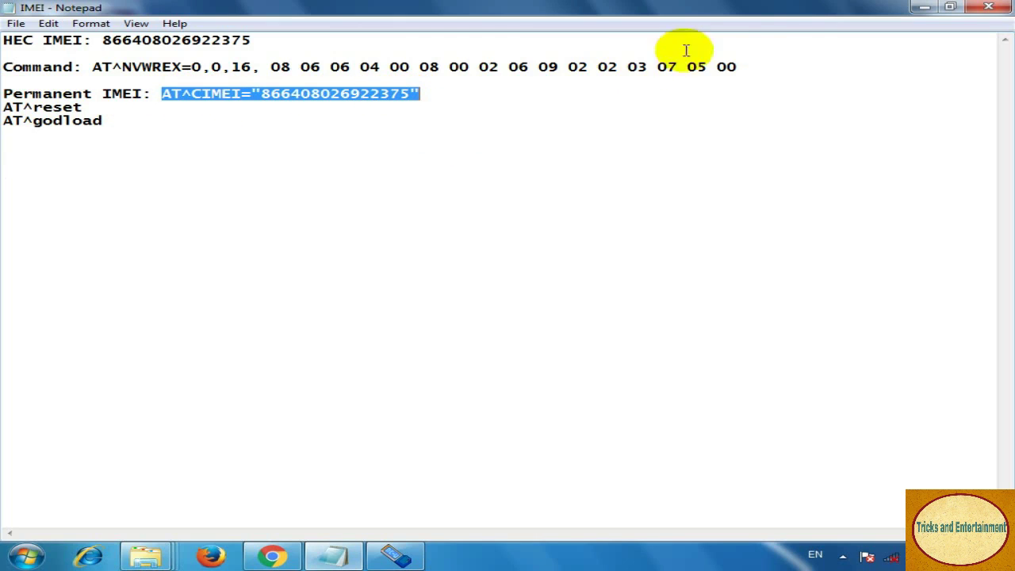
- Return to DC Unlocker, send the copied AT^CIMEI command to the modem, and detect the modem again
click(922, 8)
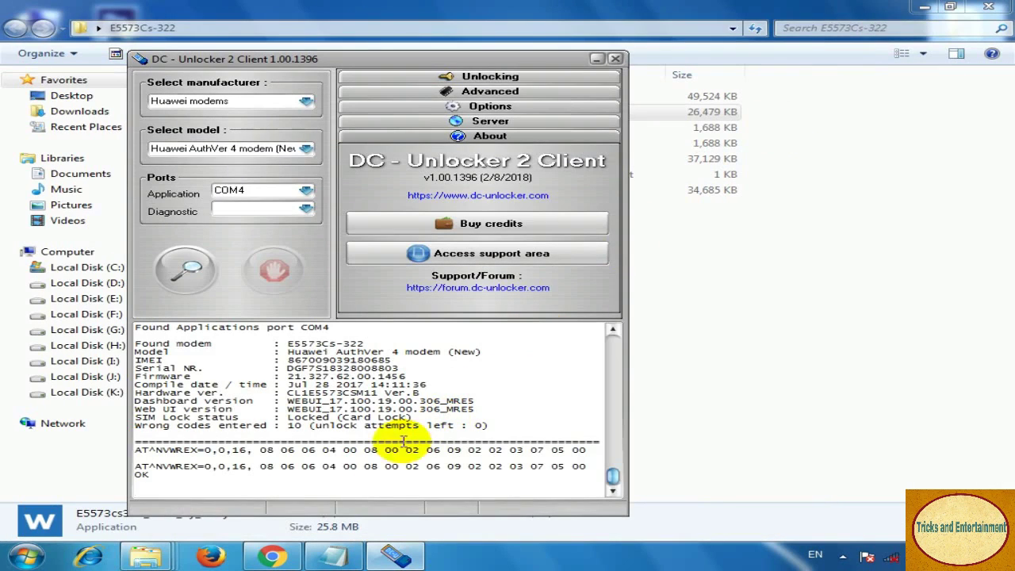
key(ctrl+v)
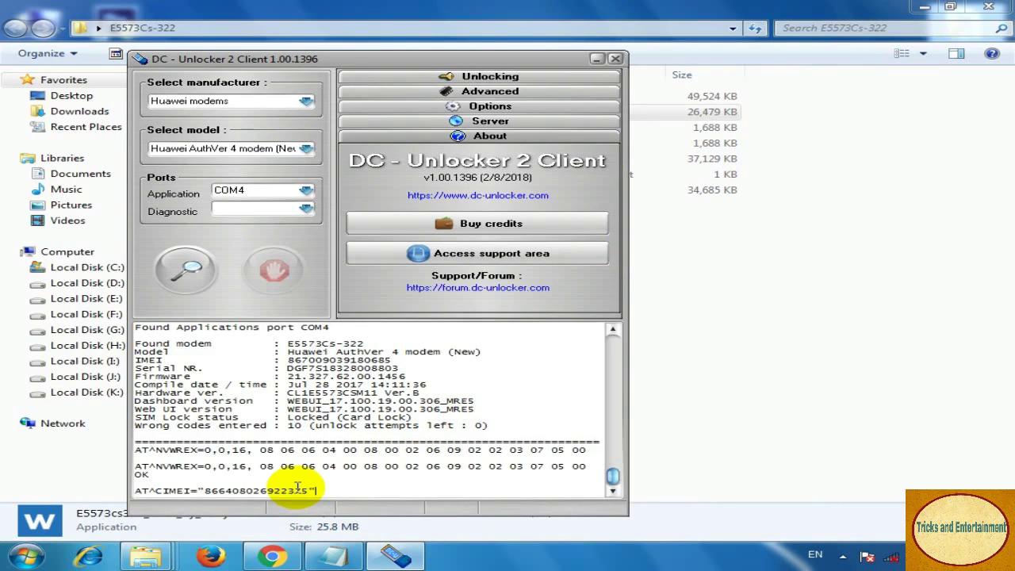
key(Return)
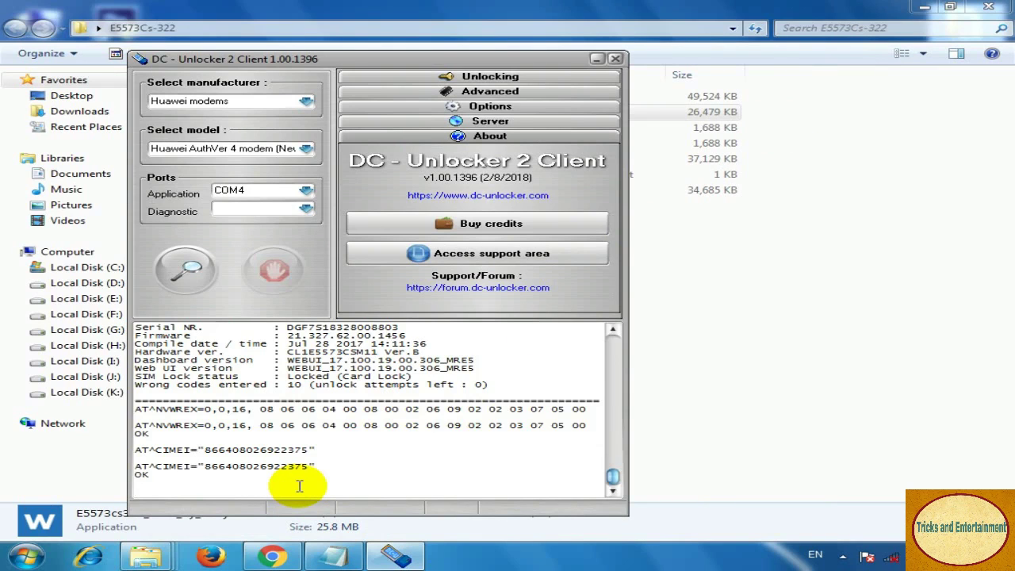
click(182, 278)
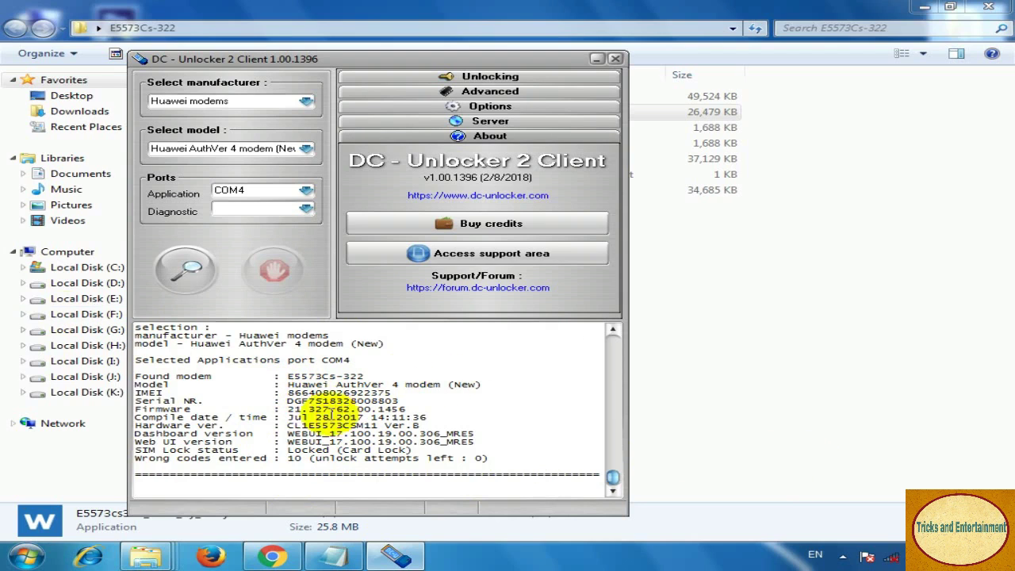
- Send the at^godload command to the modem from the DC Unlocker log area
click(596, 59)
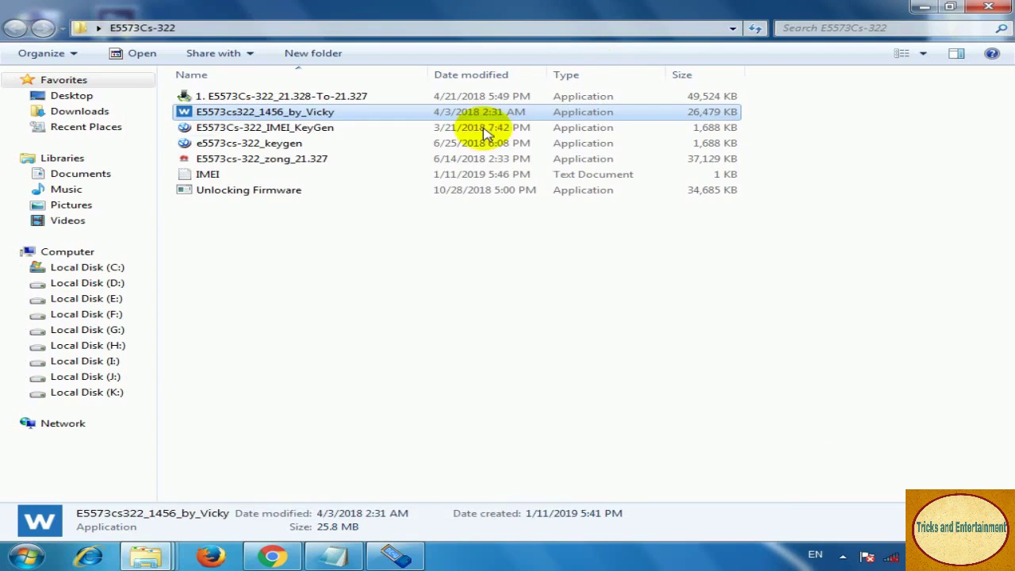
click(395, 556)
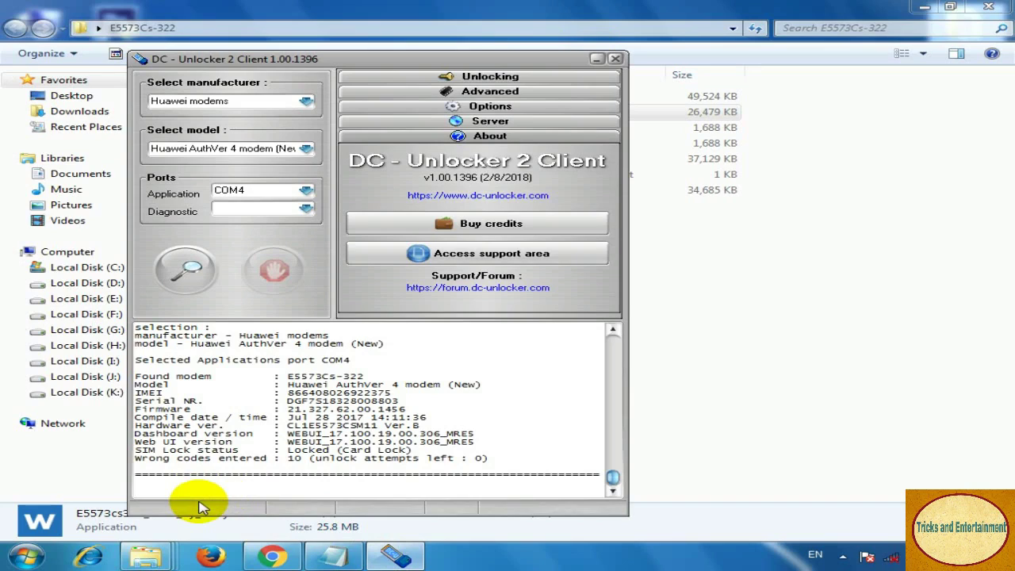
text(at^godload)
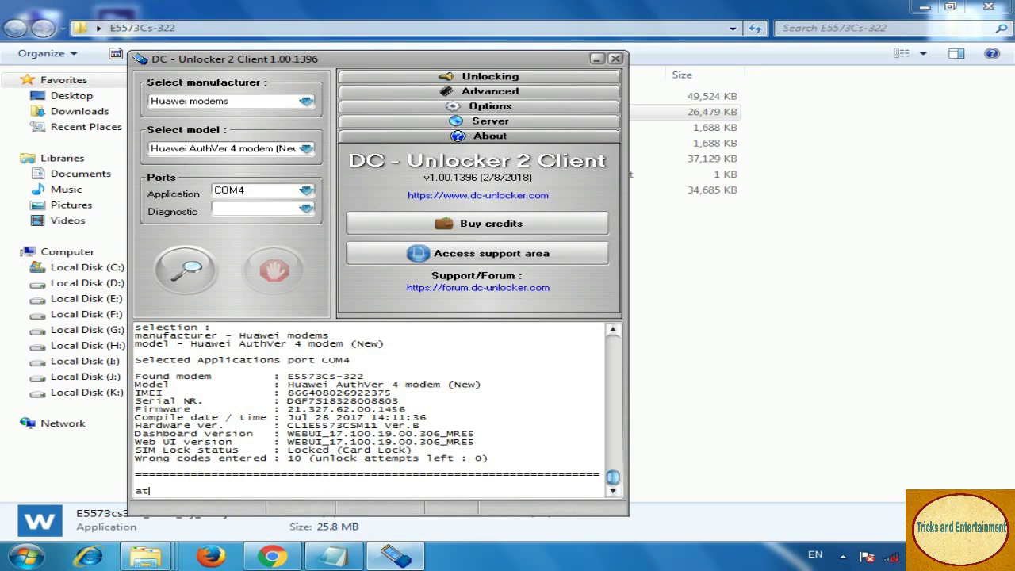
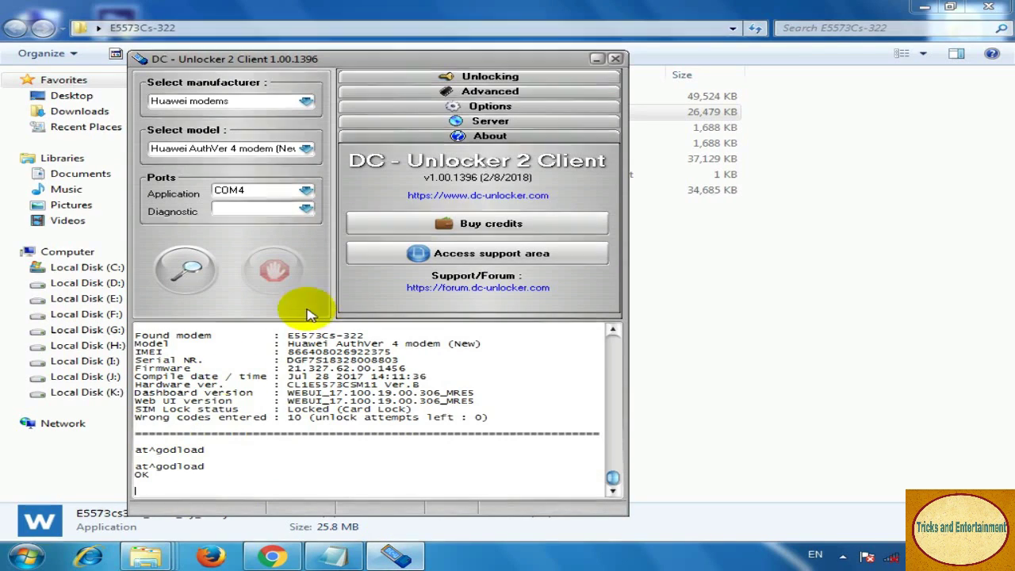
- Minimize DC Unlocker and run the Unlocking Firmware application from the E5573Cs-322 folder
click(599, 59)
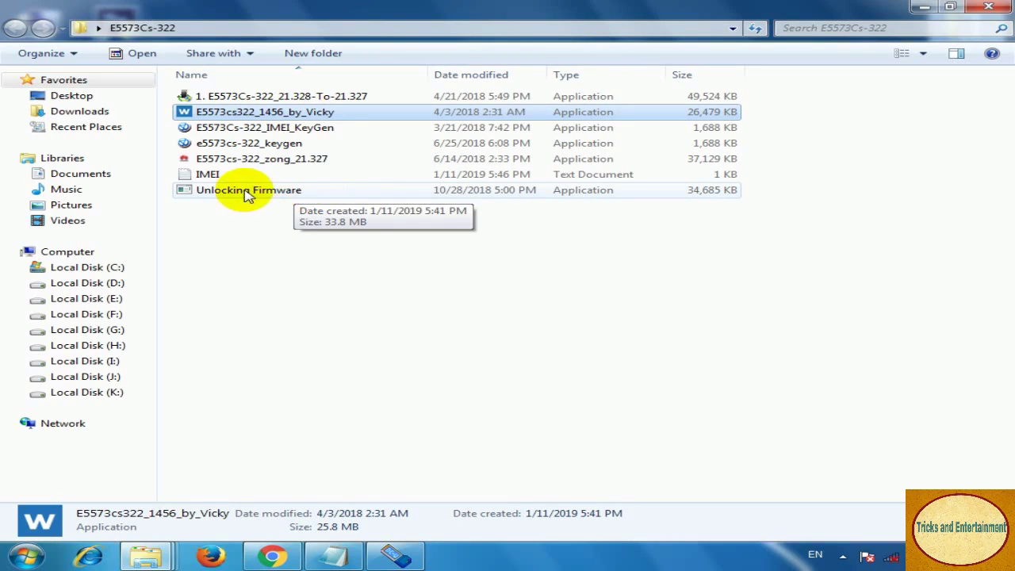
right_click(262, 193)
click(257, 195)
double_click(258, 193)
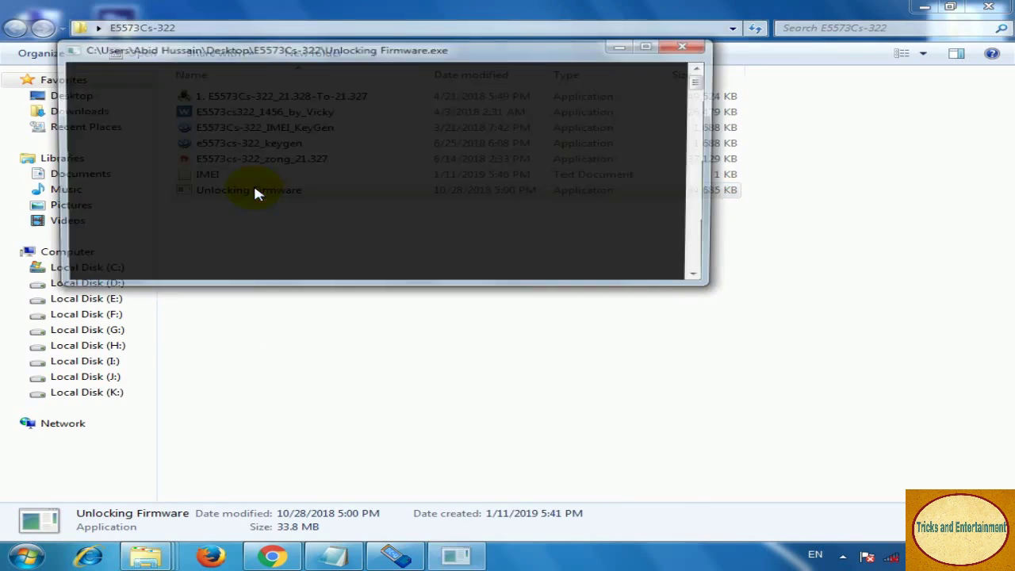
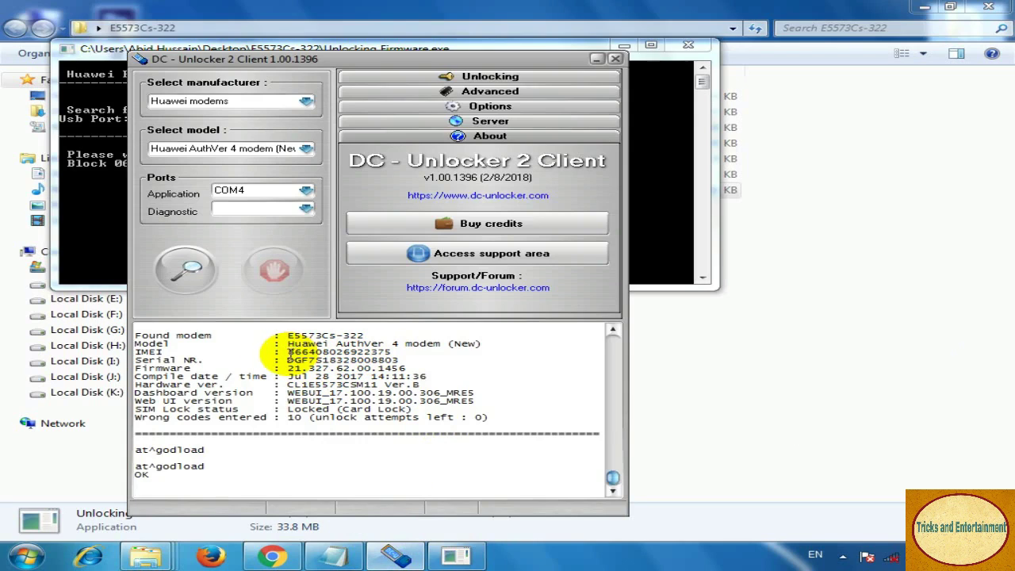
- Highlight the modem's IMEI in the DC Unlocker log while the firmware is being written, and minimize DC Unlocker
drag(396, 352, 288, 352)
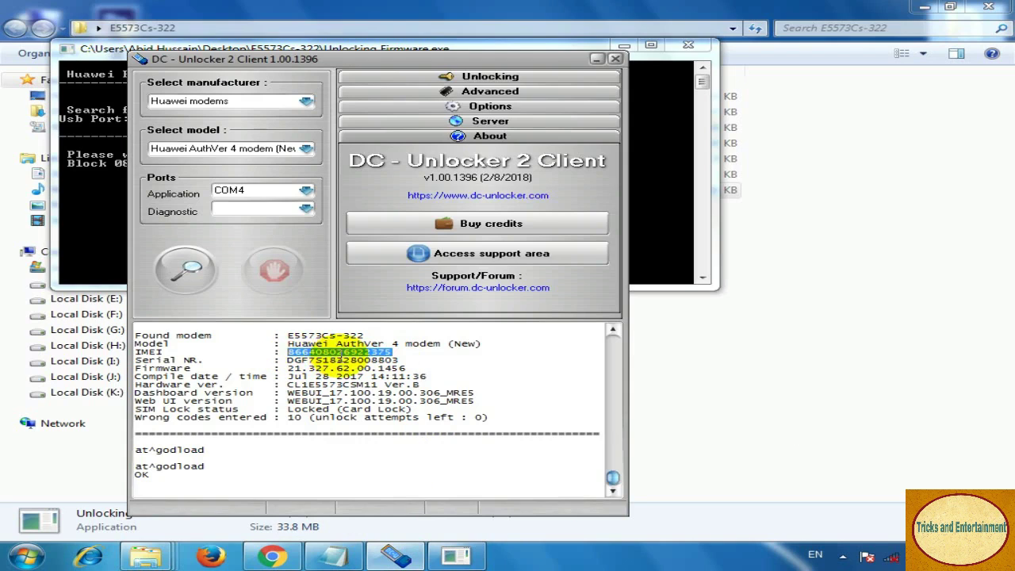
click(400, 354)
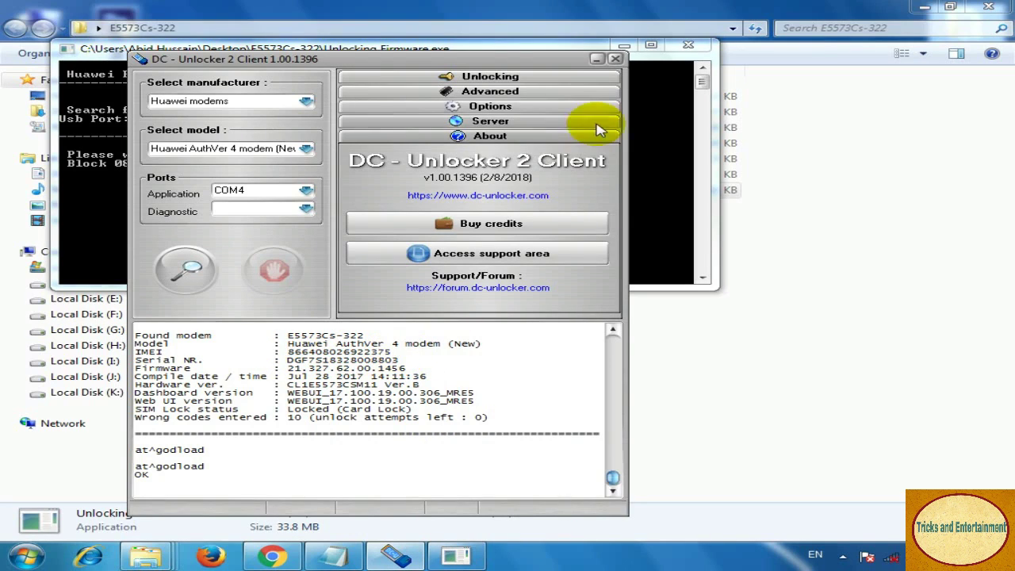
click(597, 58)
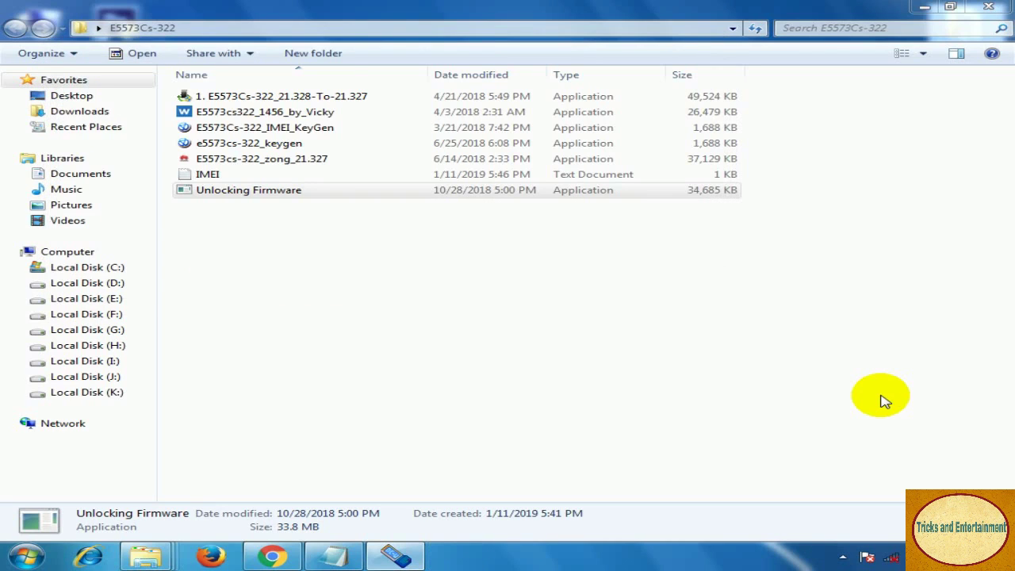
- Minimize the E5573Cs-322 folder and detect the modem in DC Unlocker, repeating the detection with the model on Auto detect (recommended)
click(925, 8)
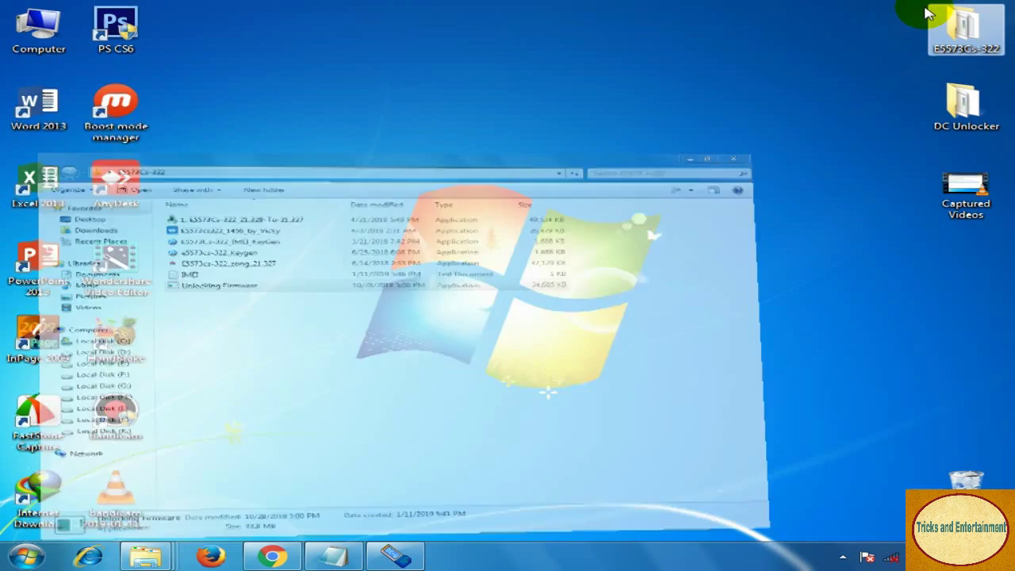
click(394, 556)
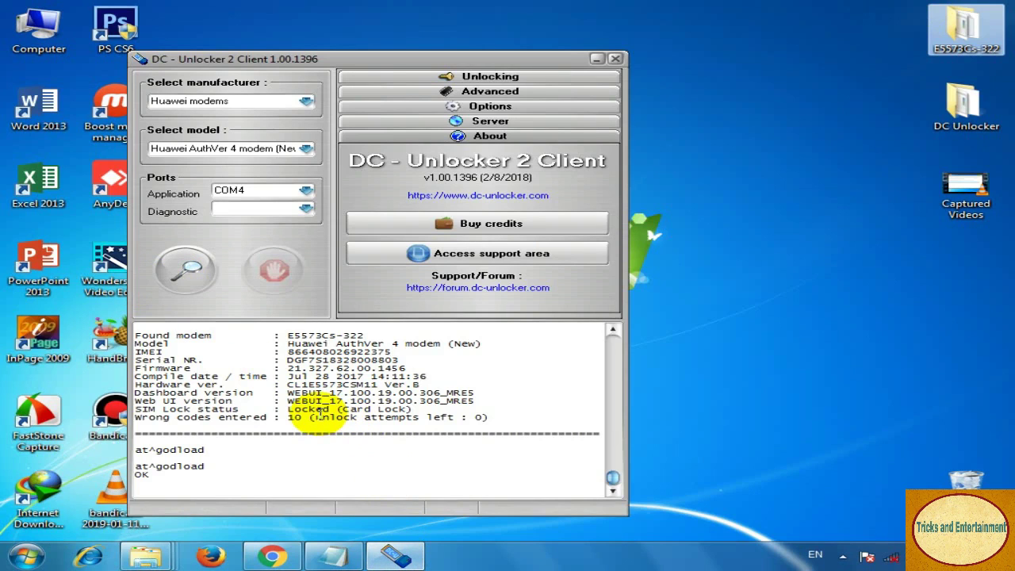
click(176, 264)
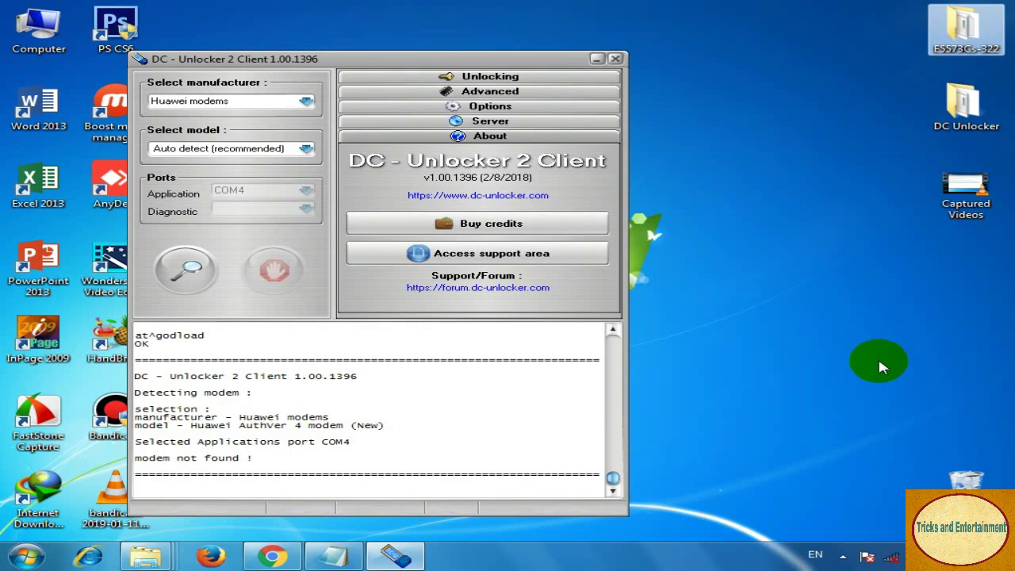
click(187, 272)
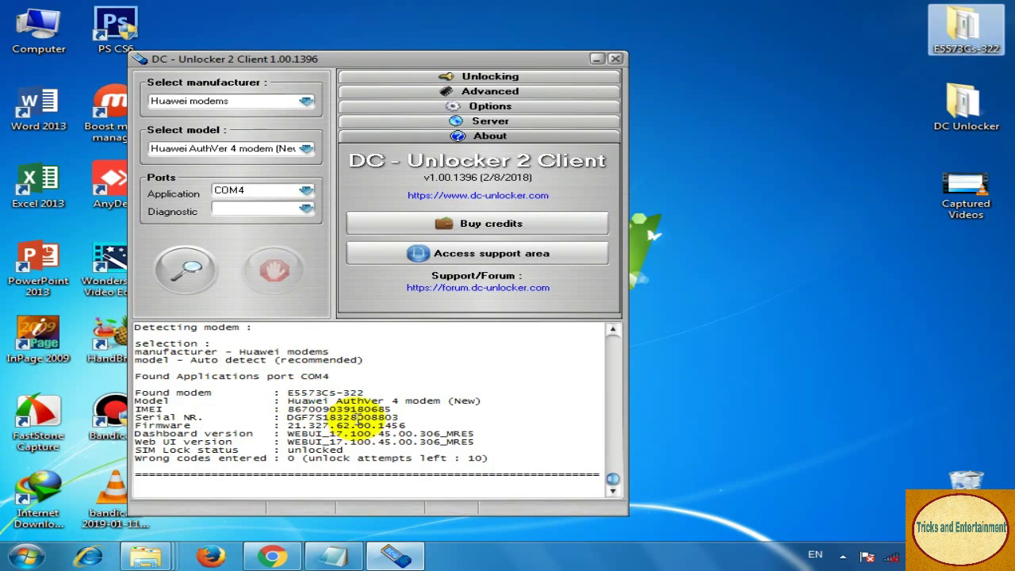
- Highlight the modem's IMEI and its SIM Lock status in the DC Unlocker detection log
drag(287, 408, 389, 403)
click(394, 409)
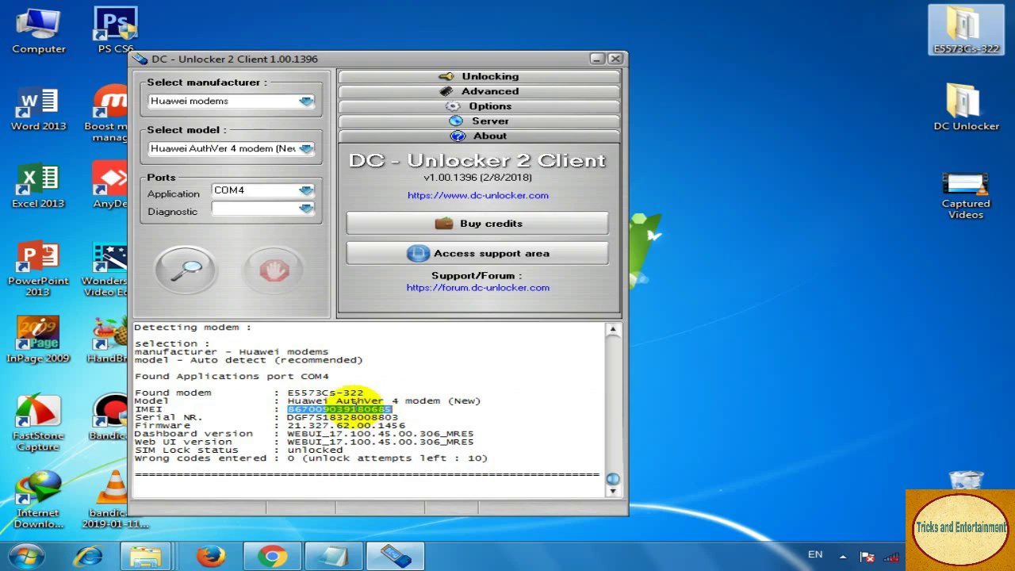
drag(287, 409, 392, 409)
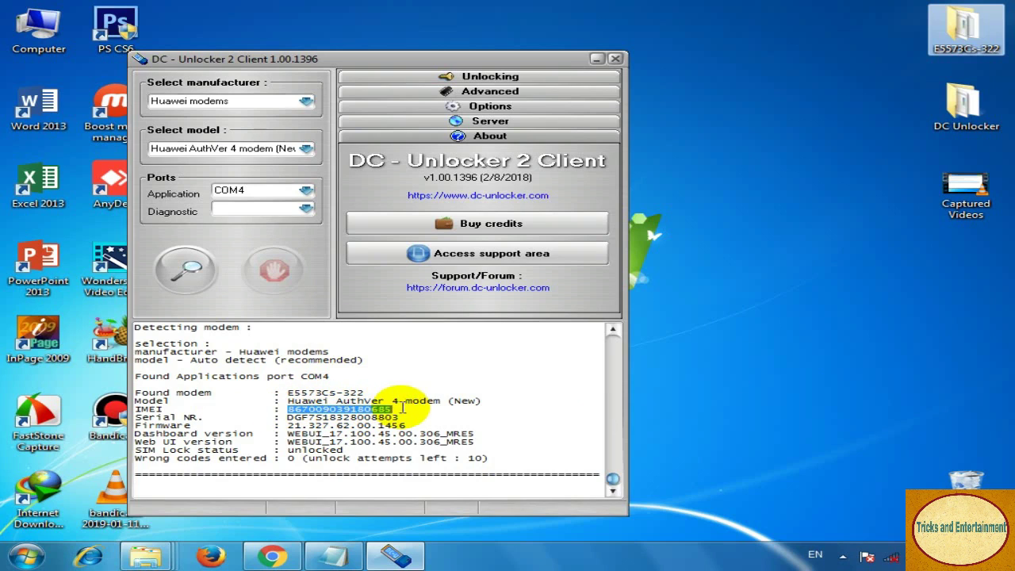
drag(285, 450, 342, 450)
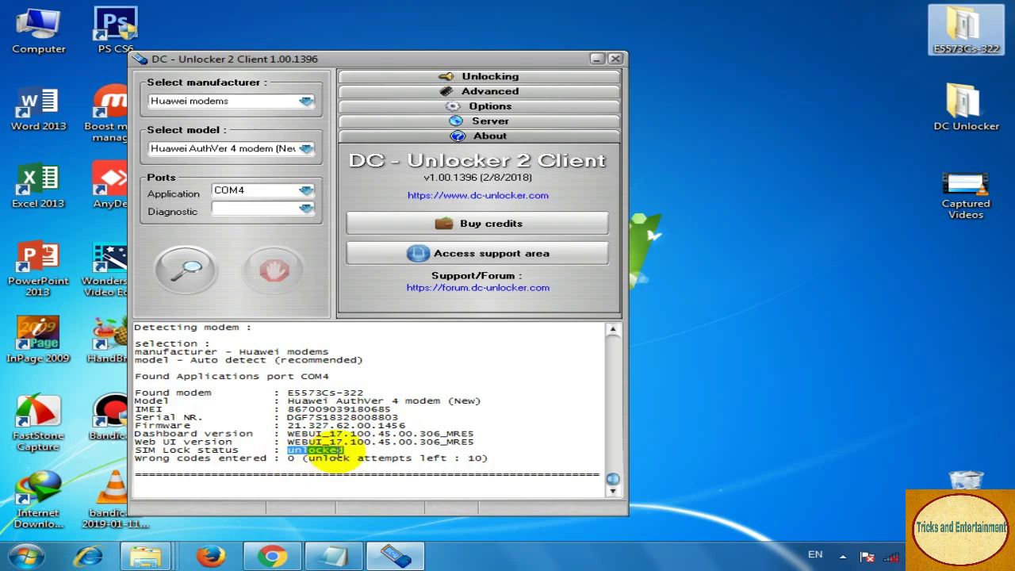